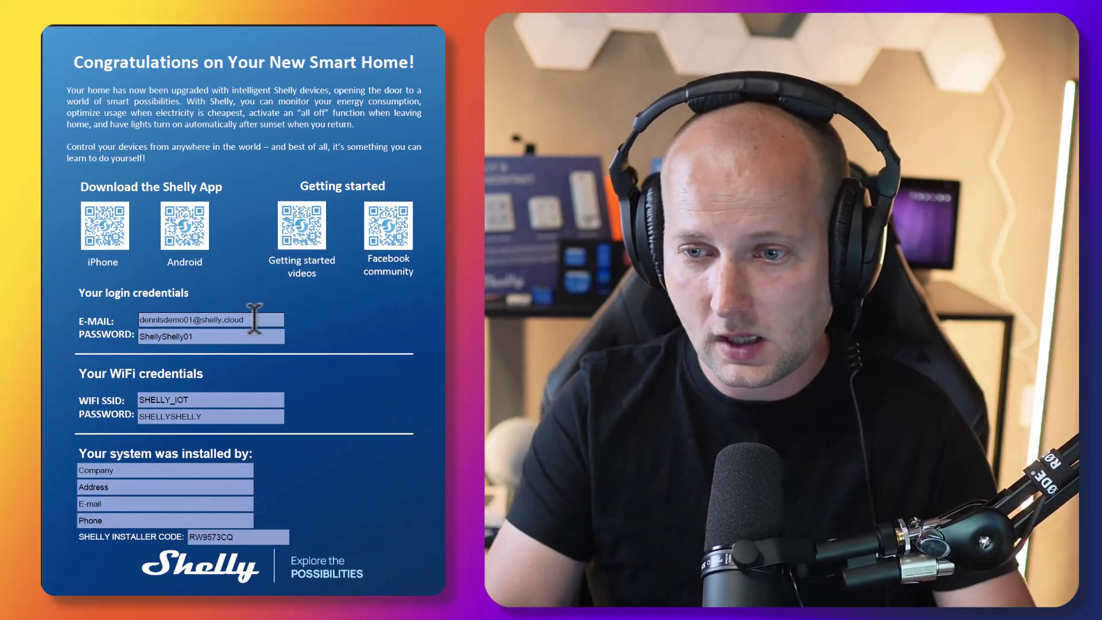
pyautogui.moveTo(252, 320); pyautogui.dragTo(142, 318)
pyautogui.click(142, 320)
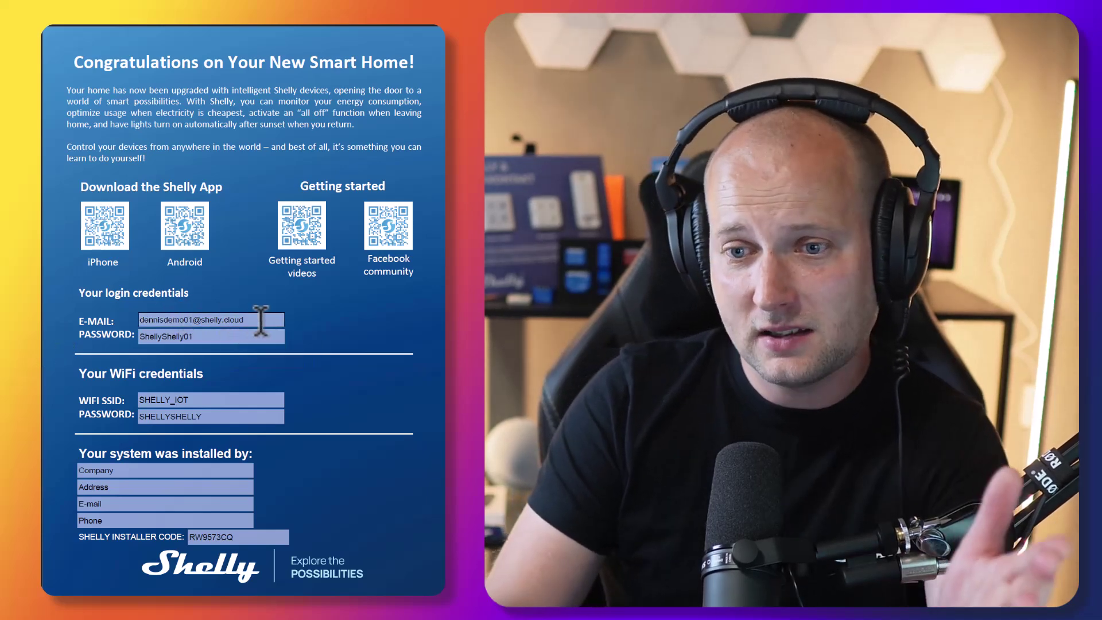
pyautogui.click(198, 320)
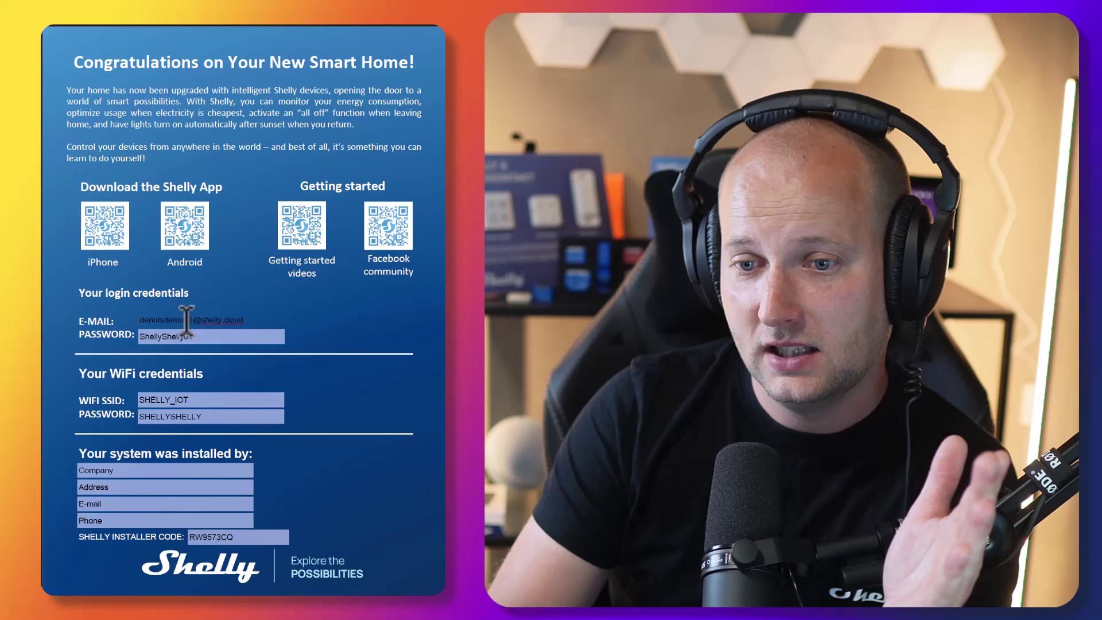
pyautogui.press('Return')
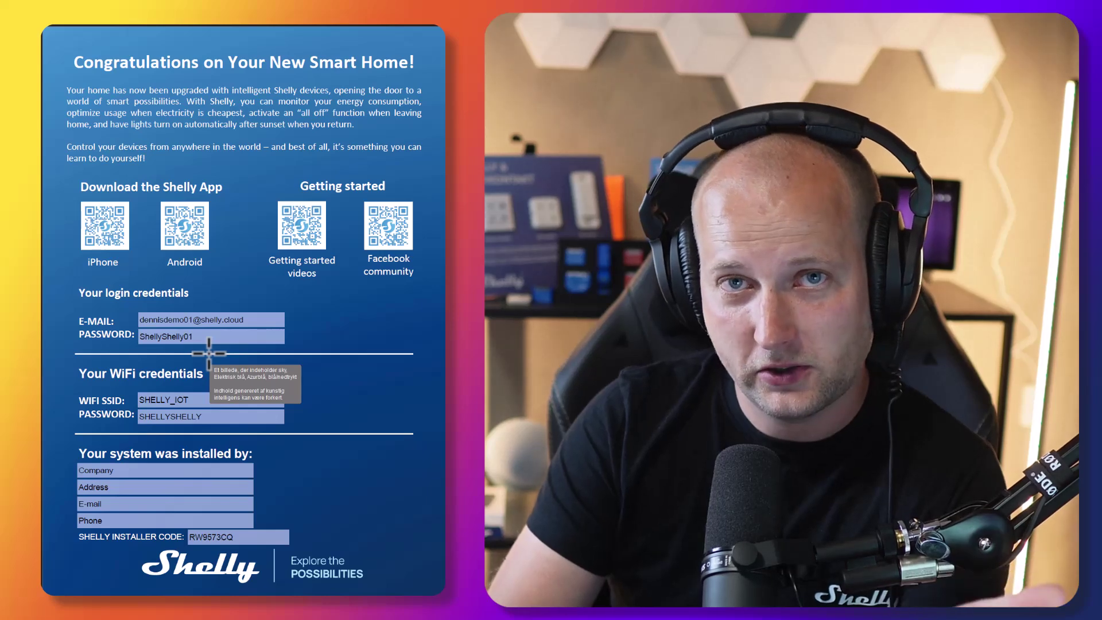
pyautogui.moveTo(246, 320); pyautogui.dragTo(43, 350)
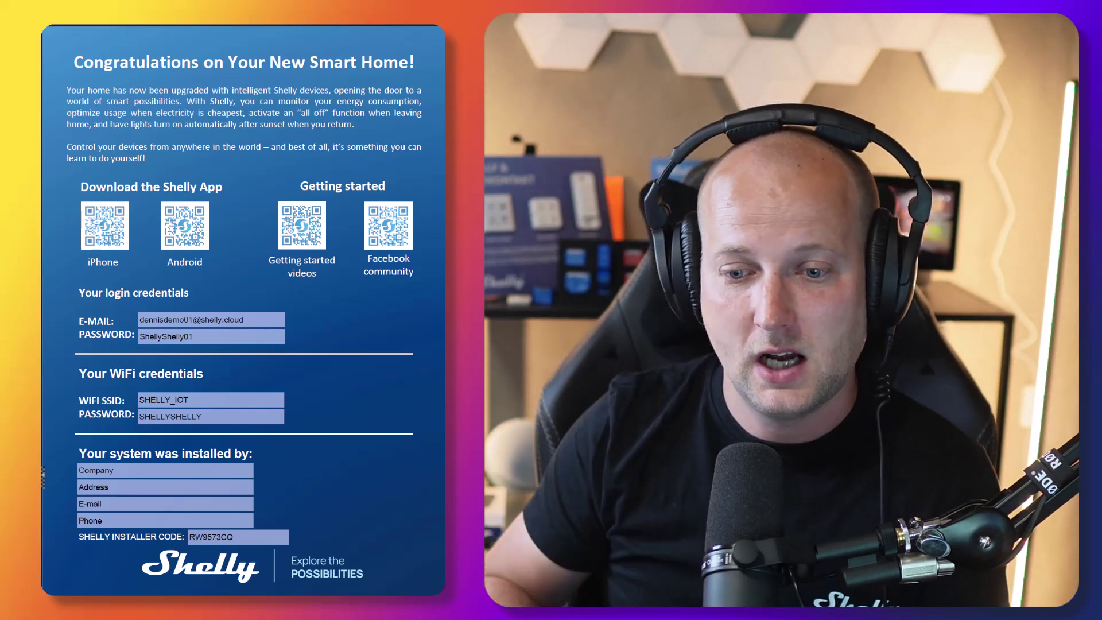
# - Select and then deselect the installer code value in the handover document
pyautogui.doubleClick(238, 537)
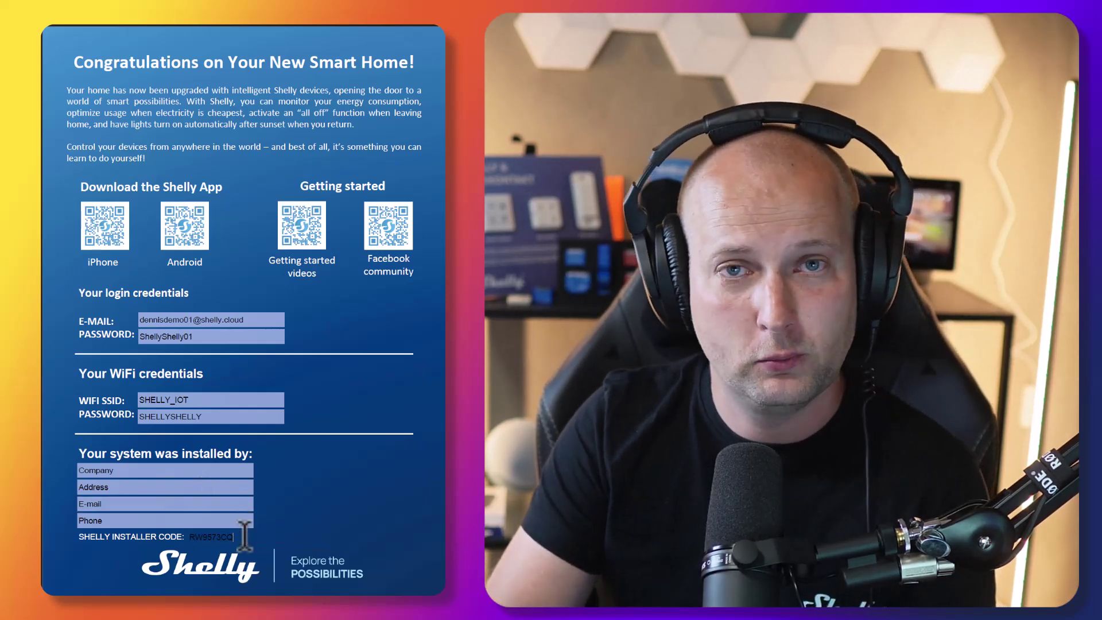
pyautogui.click(245, 537)
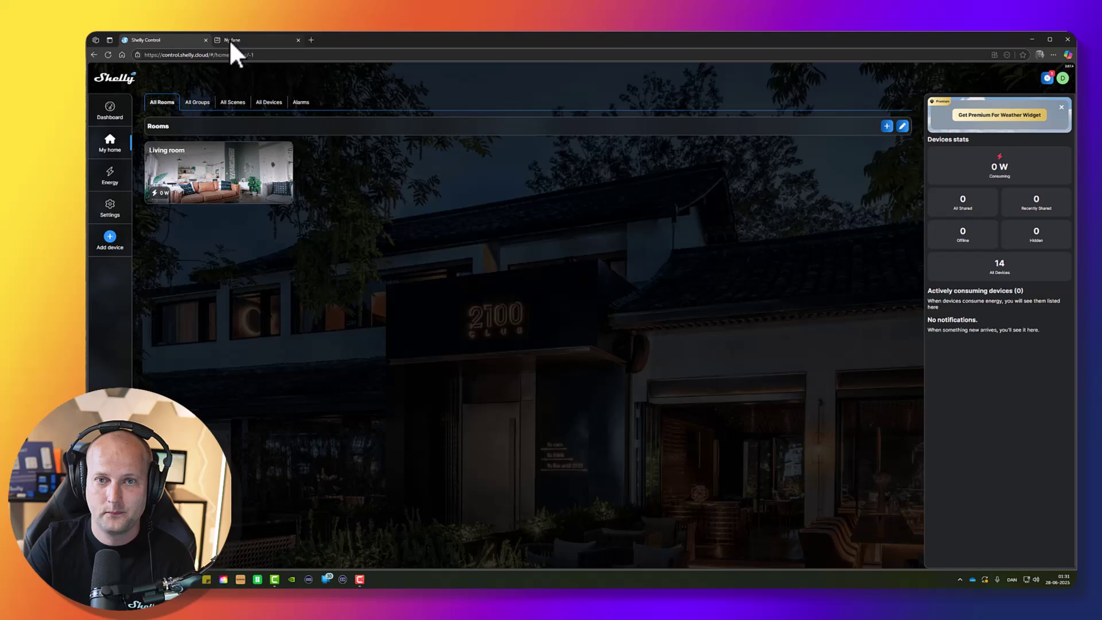
# - Load installers-portal.shelly.cloud in the new tab, dropping '#/home' from the suggested address
pyautogui.click(231, 42)
pyautogui.click(253, 55)
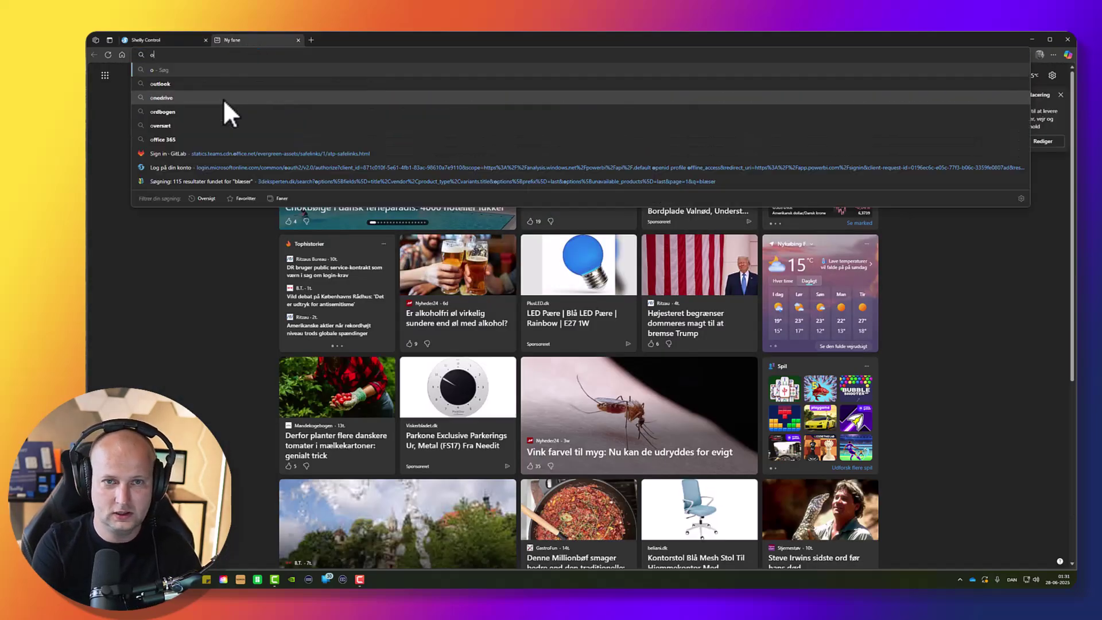
pyautogui.write('insta')
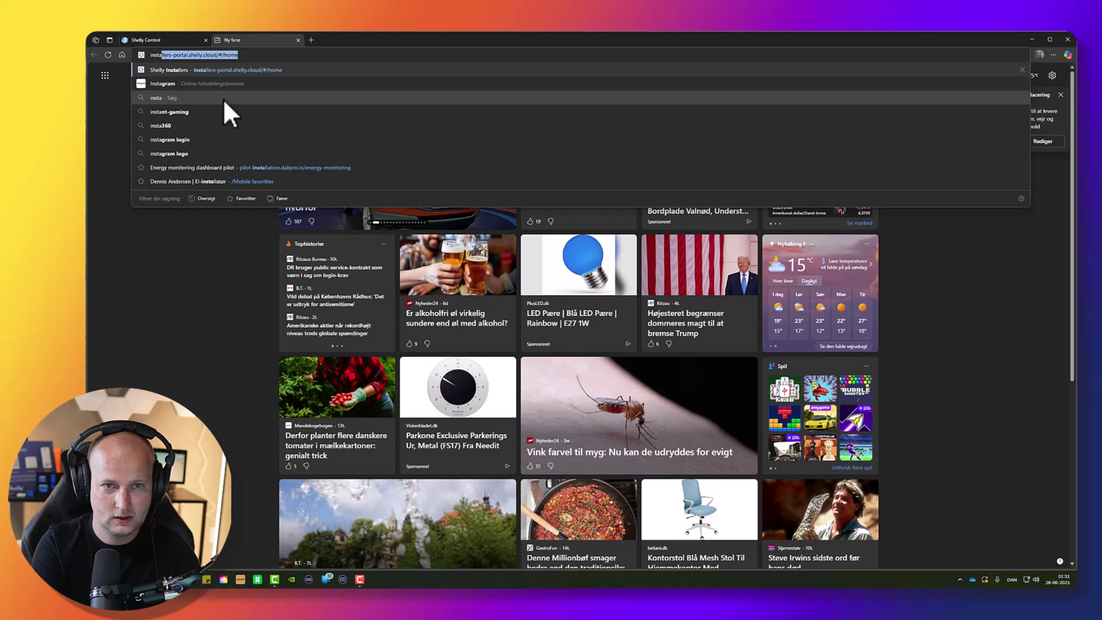
pyautogui.doubleClick(233, 54)
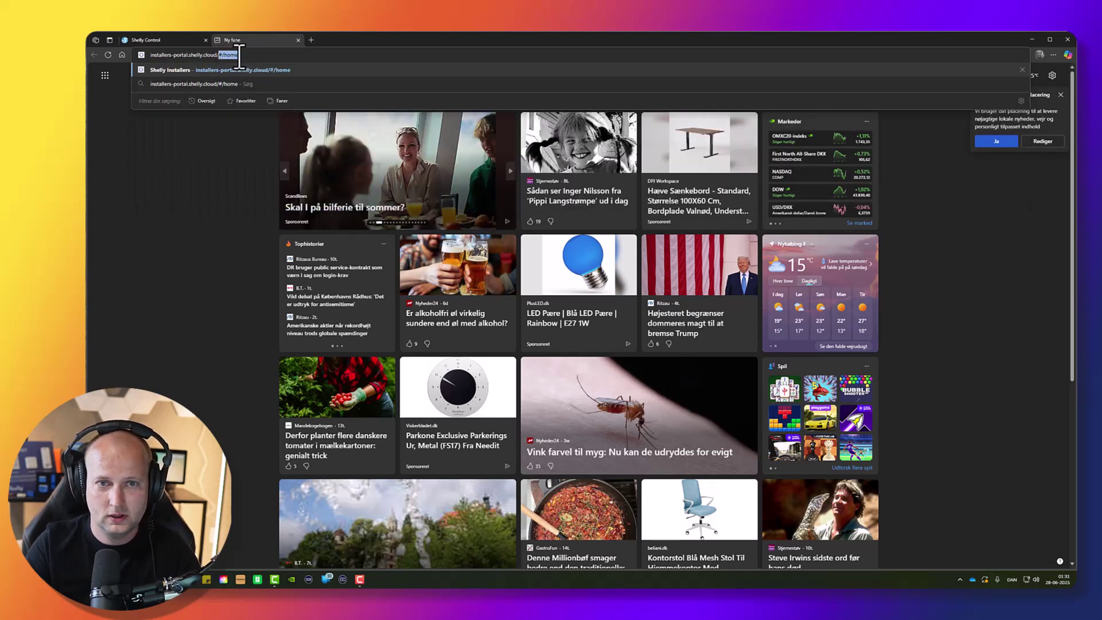
pyautogui.press('BackSpace')
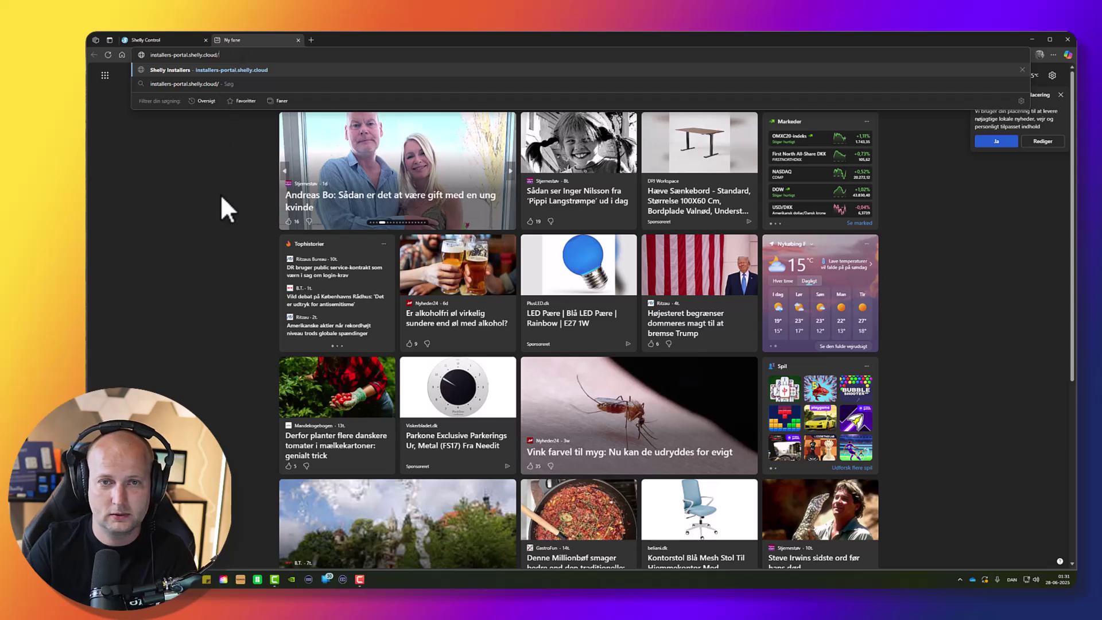
pyautogui.press('Return')
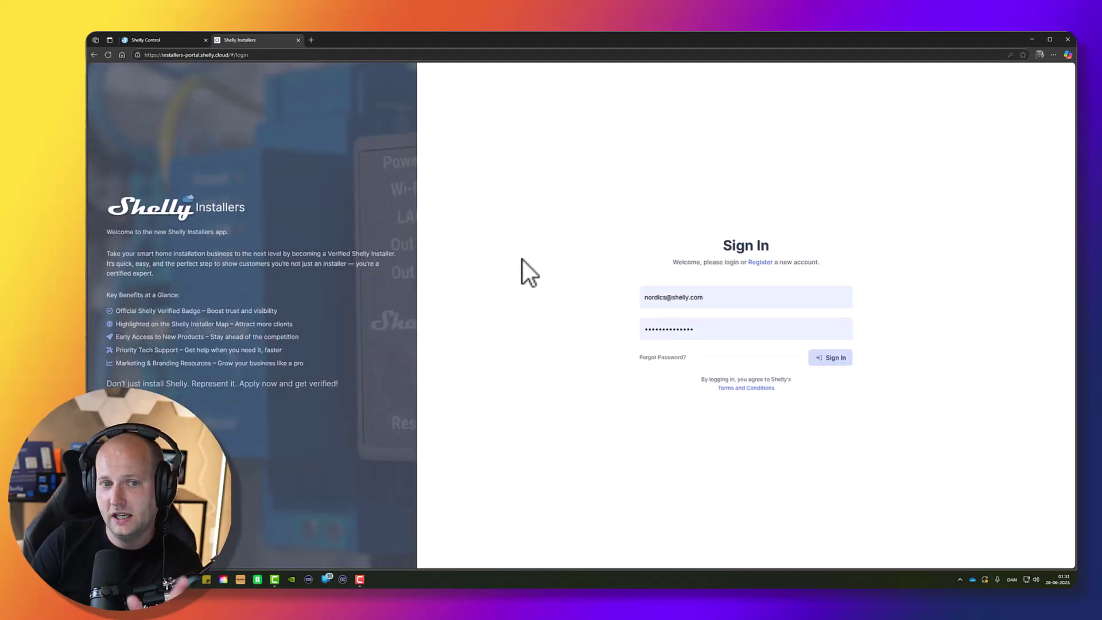
# - Delete the autofilled sign-in e-mail in the Shelly Installers form, then open a new browser tab
pyautogui.click(718, 298)
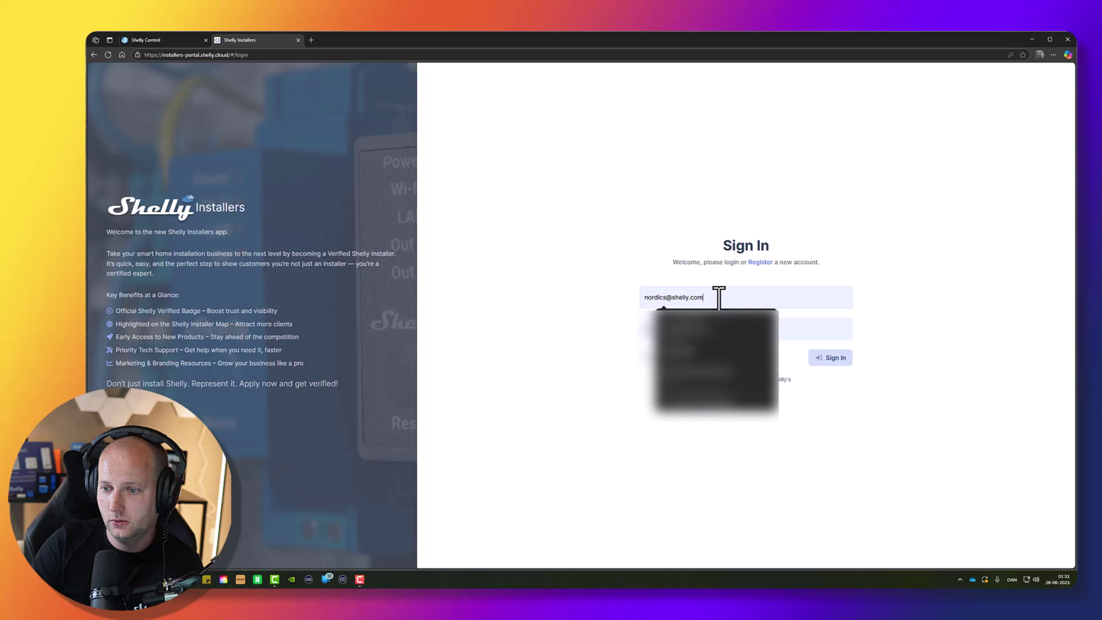
pyautogui.moveTo(718, 297); pyautogui.dragTo(611, 303)
pyautogui.press('BackSpace')
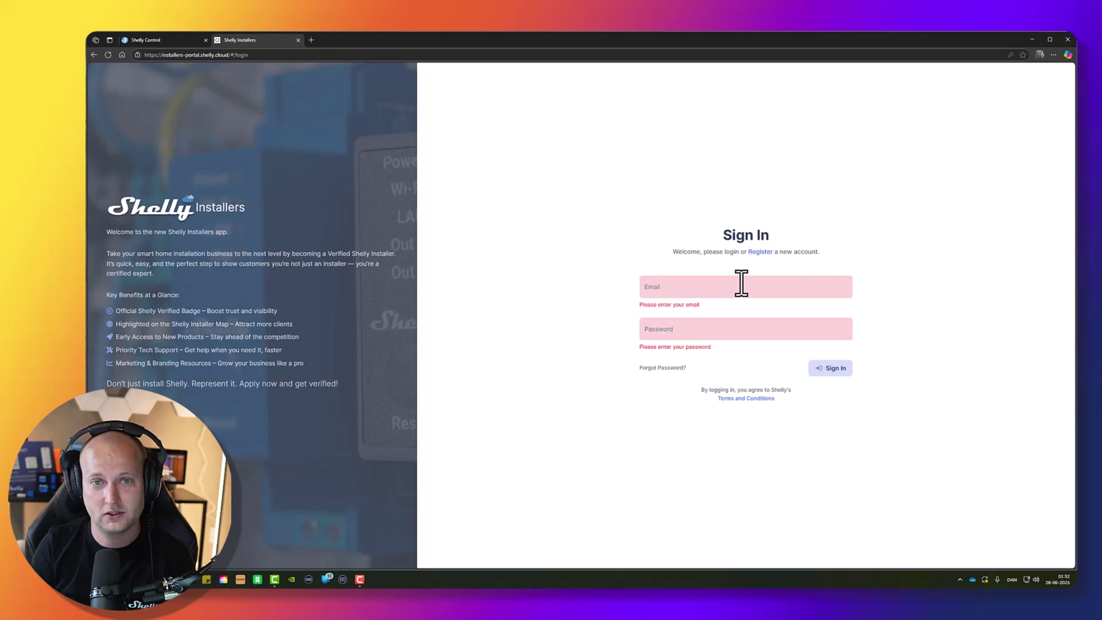
pyautogui.click(311, 41)
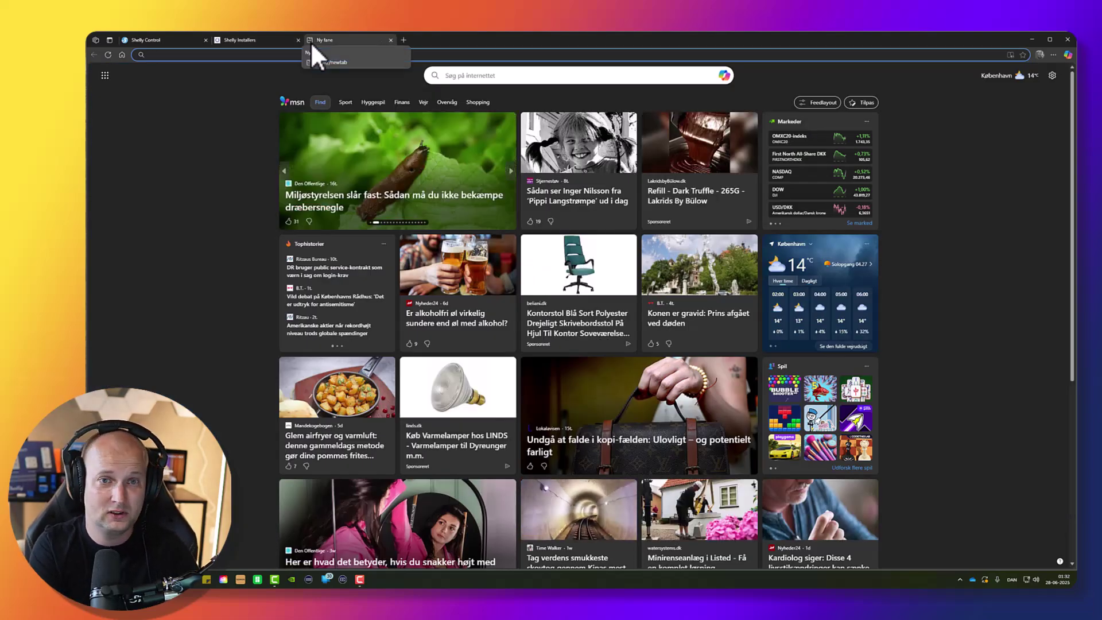
# - Go to shelly.com, open Partners > Verified installers and allow location access
pyautogui.write('shelly')
pyautogui.press('Return')
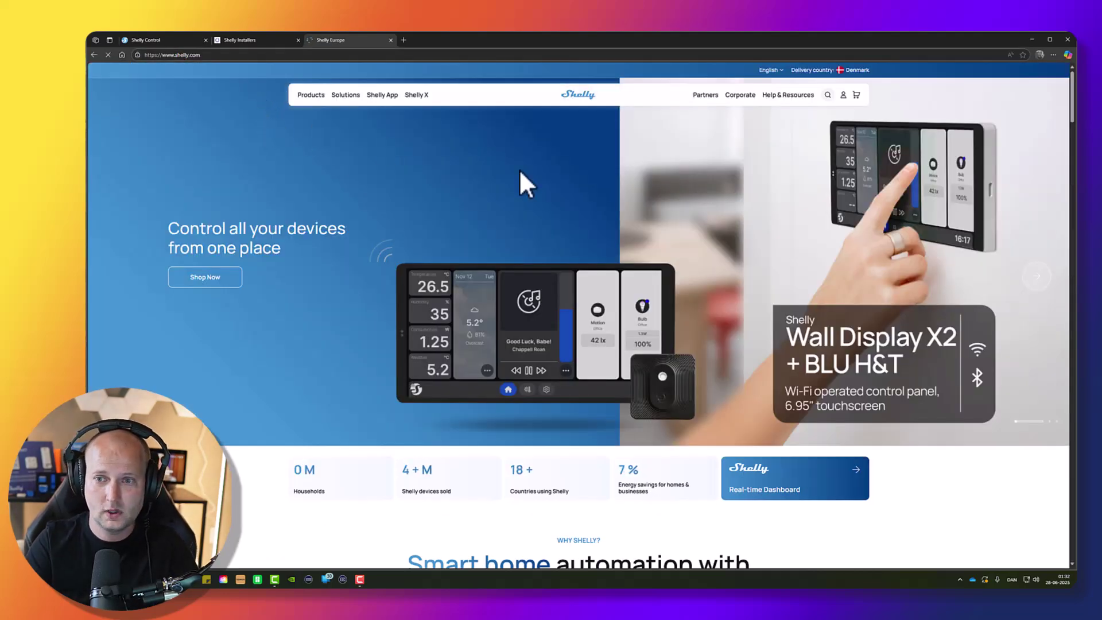
pyautogui.moveTo(705, 96)
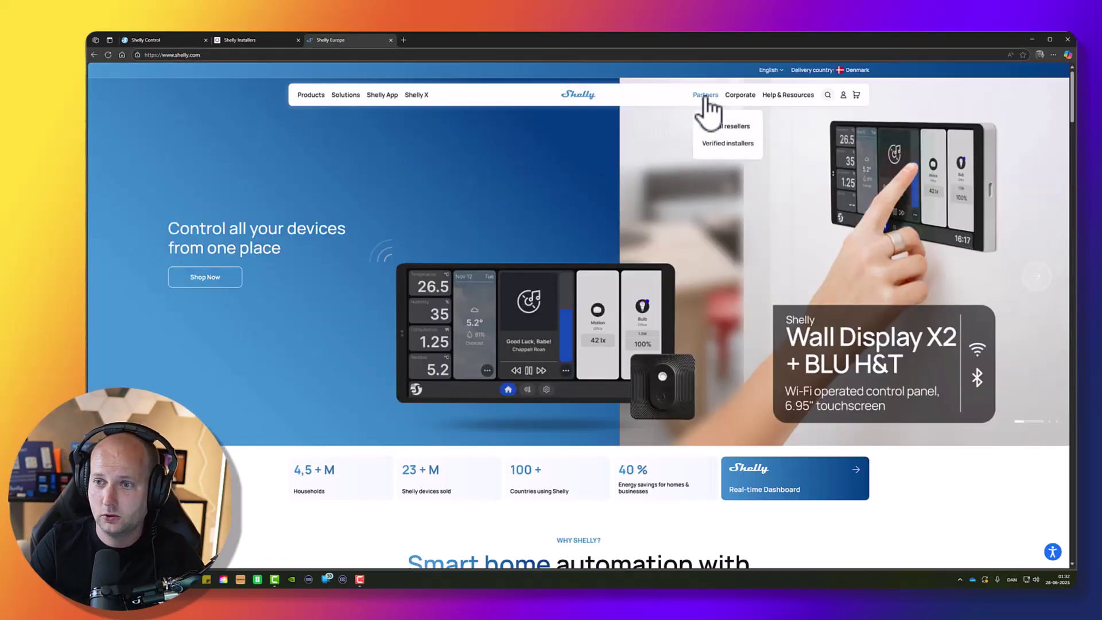
pyautogui.click(719, 145)
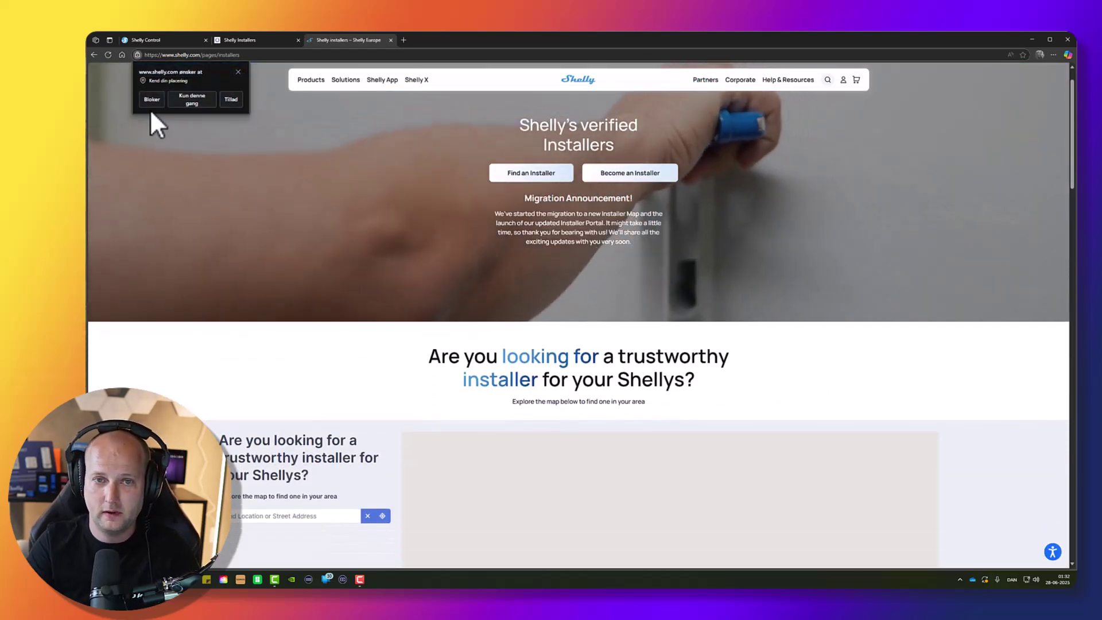
pyautogui.click(230, 101)
# - Zoom and pan the installer map to the Copenhagen area
pyautogui.scroll(-5, 636, 324)
pyautogui.scroll(-5, 636, 327)
pyautogui.scroll(5, 635, 332)
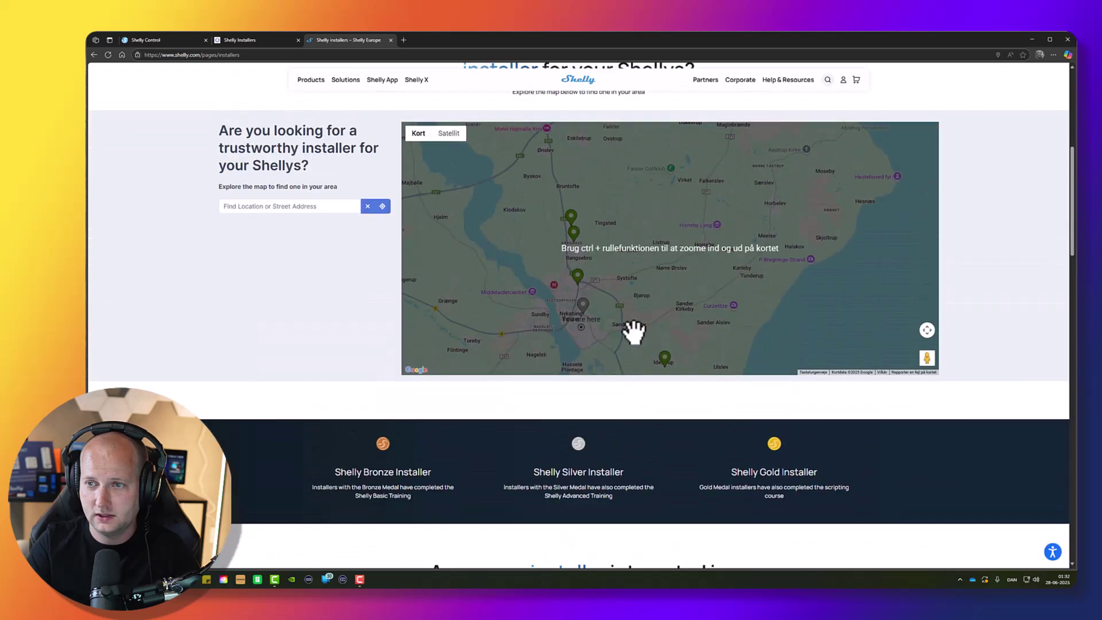
pyautogui.keyDown('ctrl'); pyautogui.scroll(-2, 658, 299); pyautogui.keyUp('ctrl')
pyautogui.keyDown('ctrl'); pyautogui.scroll(-2, 659, 292); pyautogui.keyUp('ctrl')
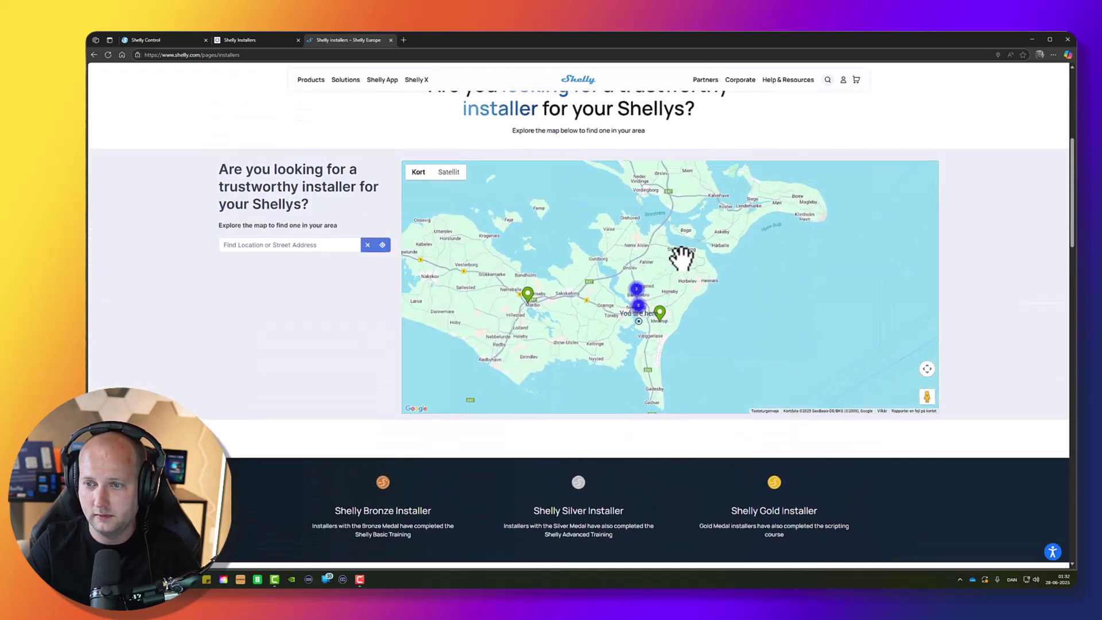
pyautogui.moveTo(681, 256); pyautogui.dragTo(654, 328)
pyautogui.keyDown('ctrl'); pyautogui.scroll(-2, 650, 303); pyautogui.keyUp('ctrl')
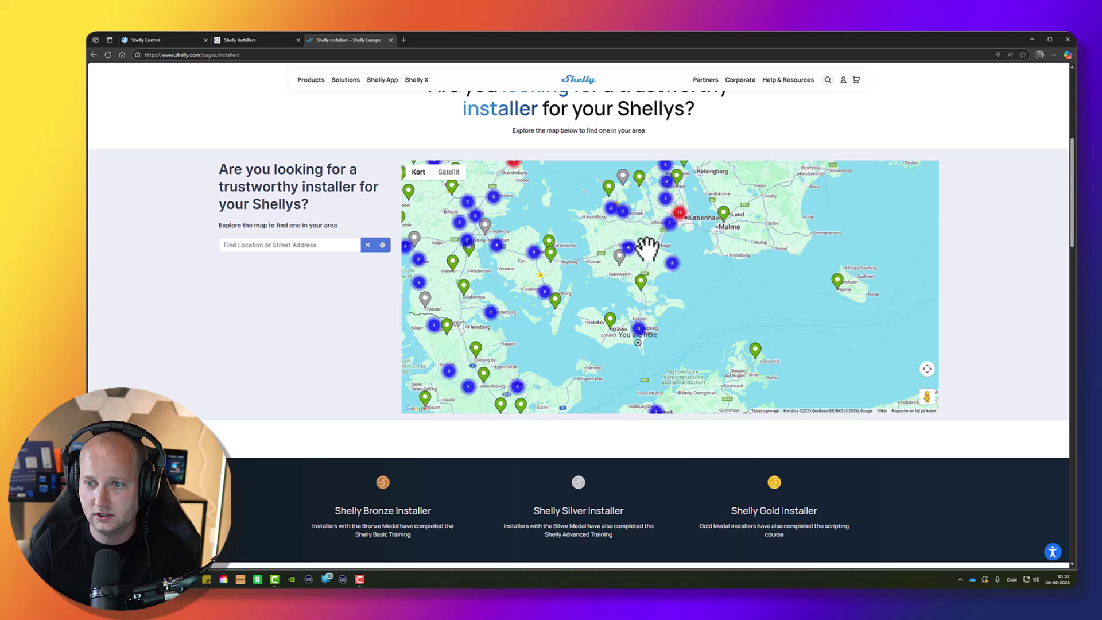
pyautogui.moveTo(644, 253); pyautogui.dragTo(635, 328)
pyautogui.keyDown('ctrl'); pyautogui.scroll(4, 666, 278); pyautogui.keyUp('ctrl')
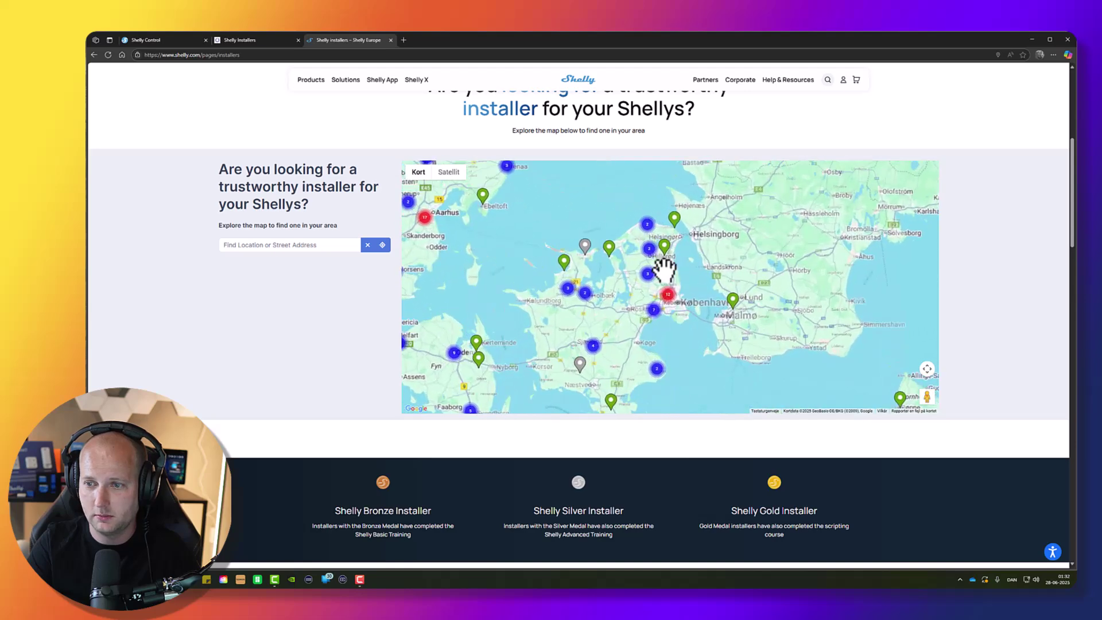
pyautogui.keyDown('ctrl'); pyautogui.scroll(2, 692, 344); pyautogui.keyUp('ctrl')
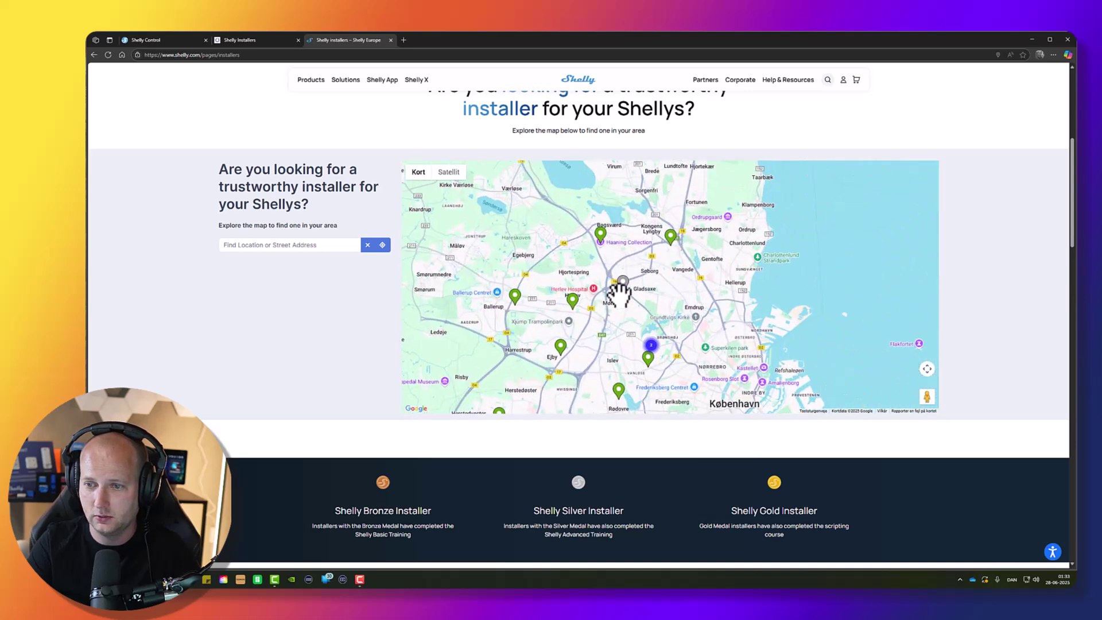
# - Show the Lystberg El-teknik and Green Technologies installer details on the map
pyautogui.click(574, 309)
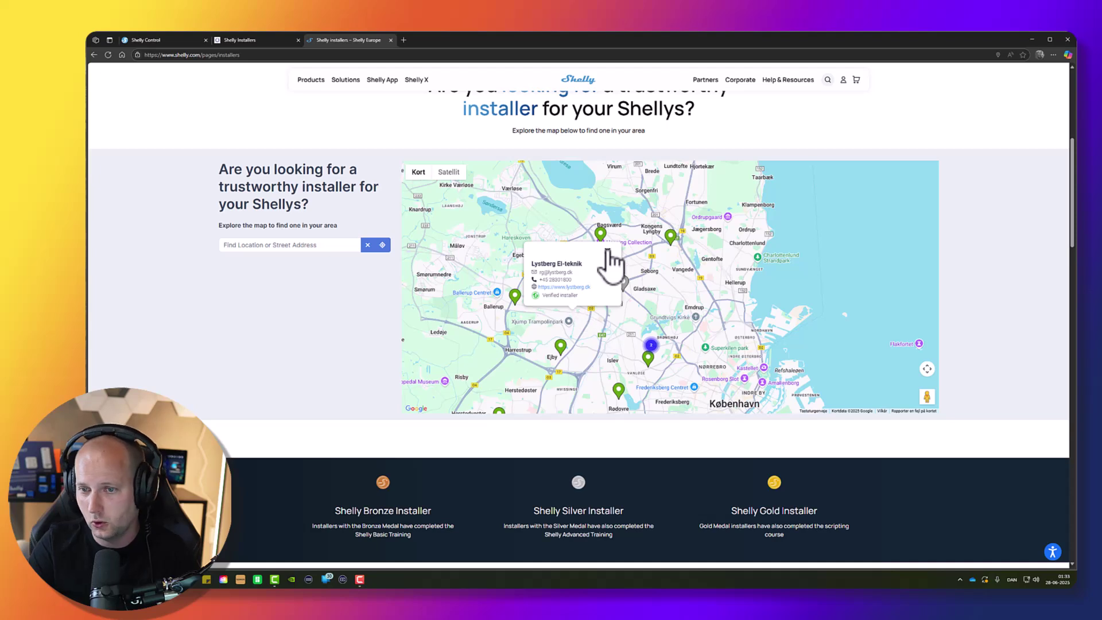
pyautogui.moveTo(586, 322); pyautogui.dragTo(615, 278)
pyautogui.click(591, 325)
pyautogui.moveTo(597, 328); pyautogui.dragTo(597, 322)
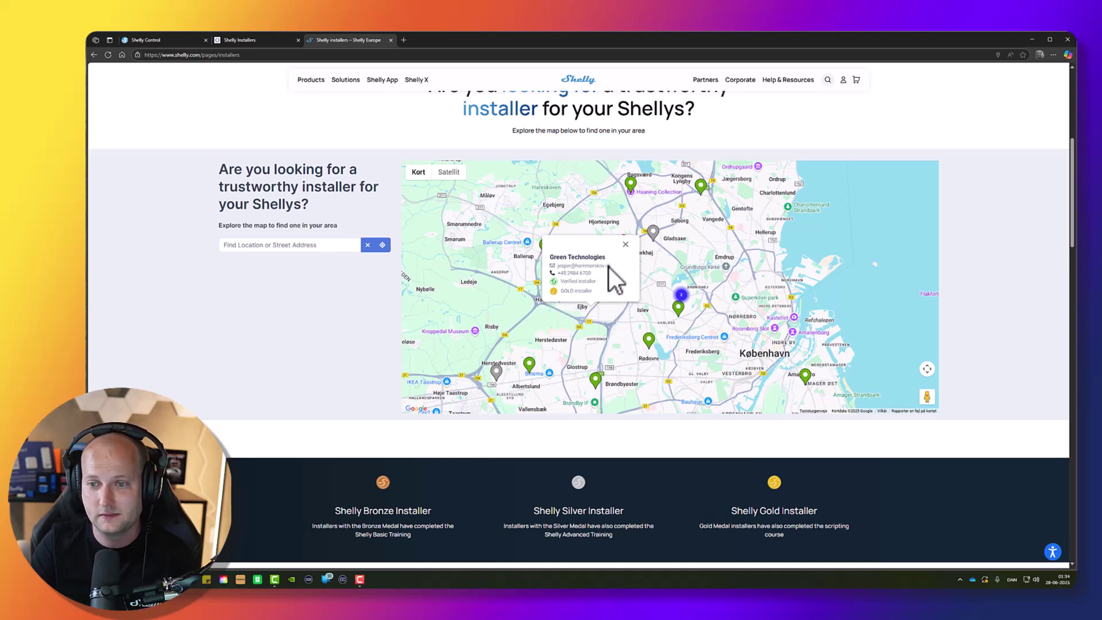
# - Sign in to the installer portal with the saved login, update the saved password, and enter the 2FA code
pyautogui.click(259, 40)
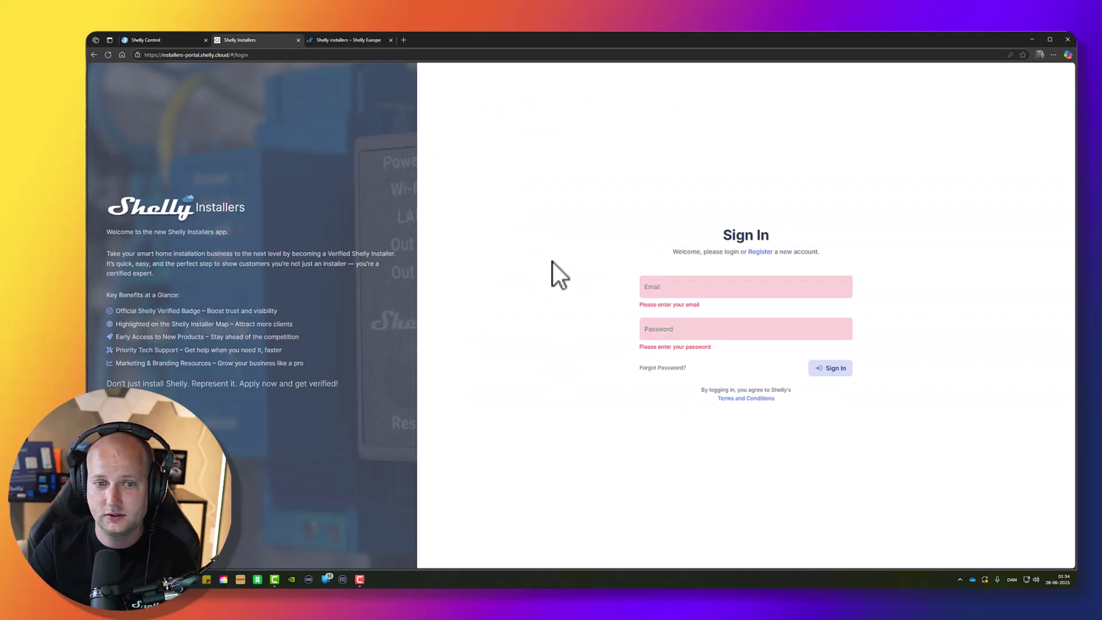
pyautogui.click(684, 285)
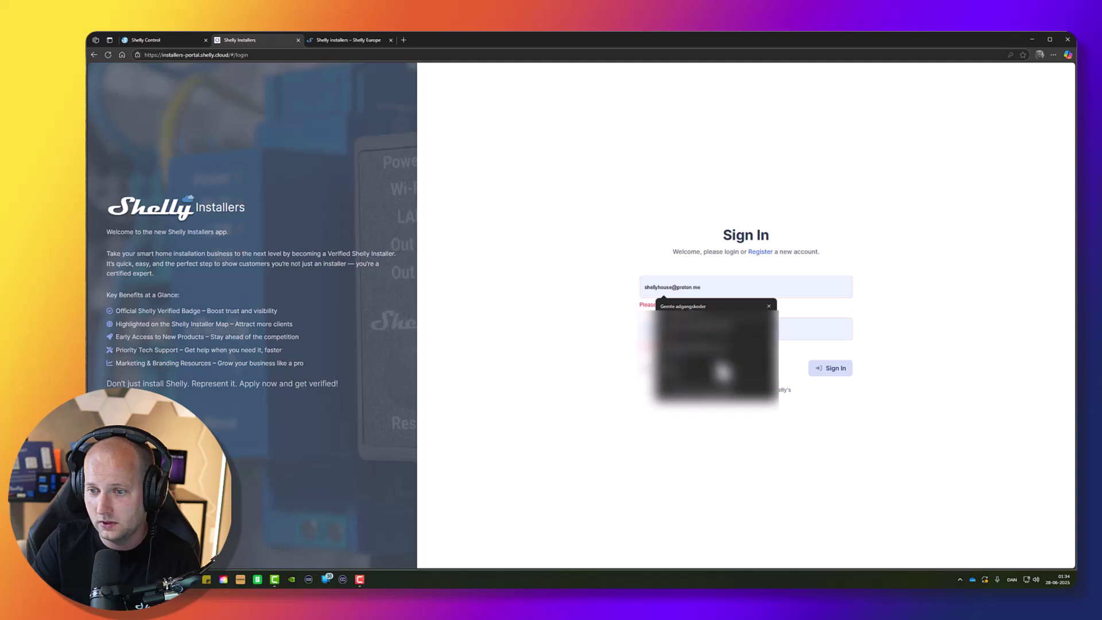
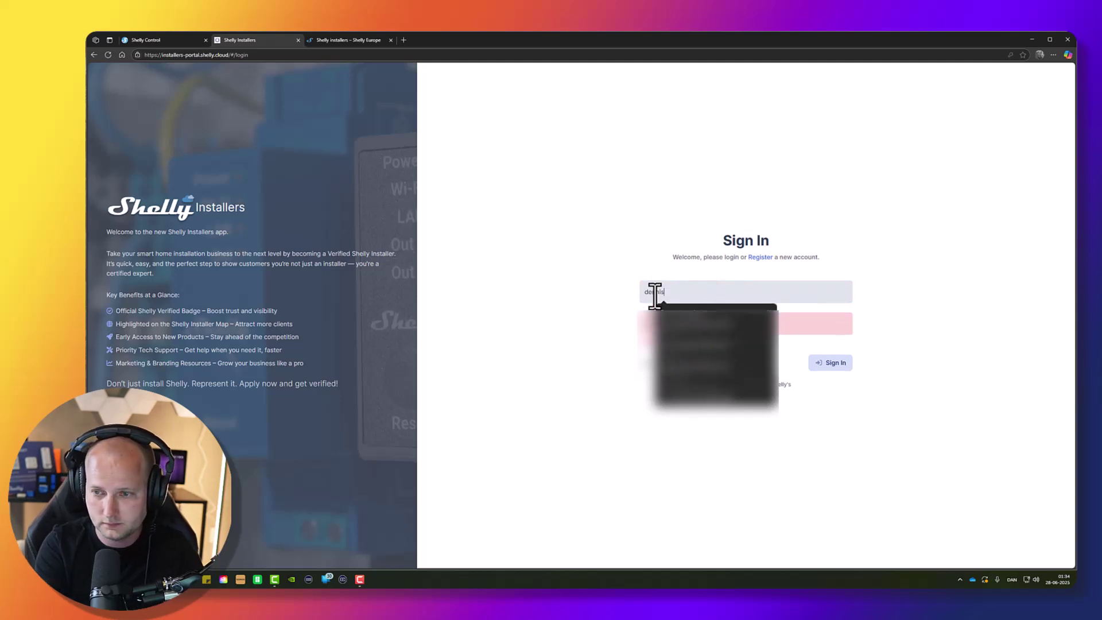
pyautogui.click(669, 340)
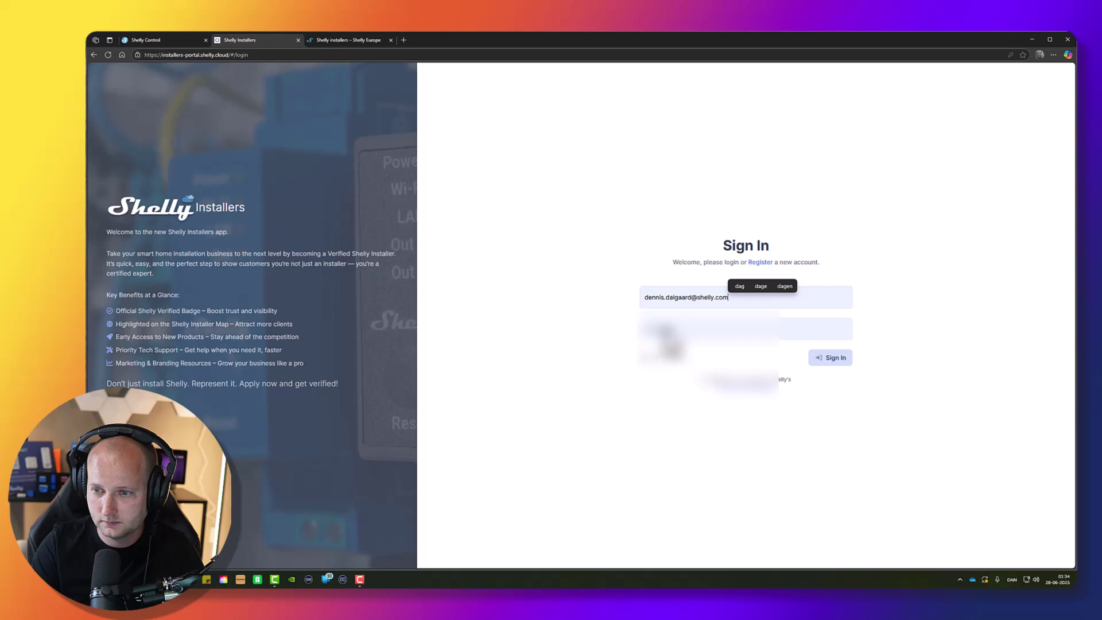
pyautogui.click(832, 362)
pyautogui.click(966, 154)
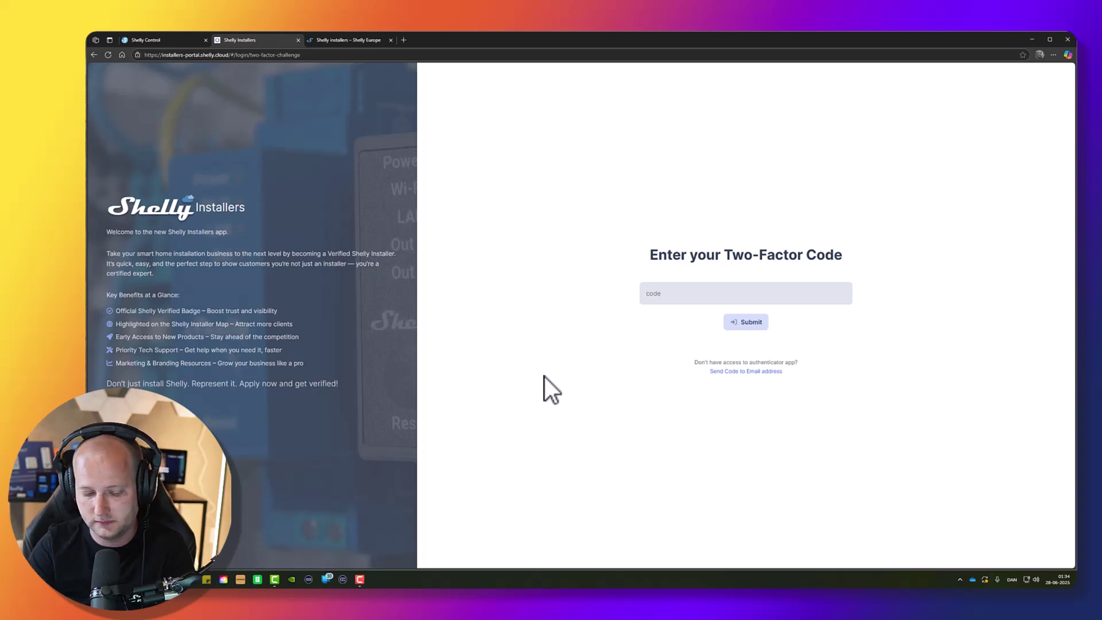
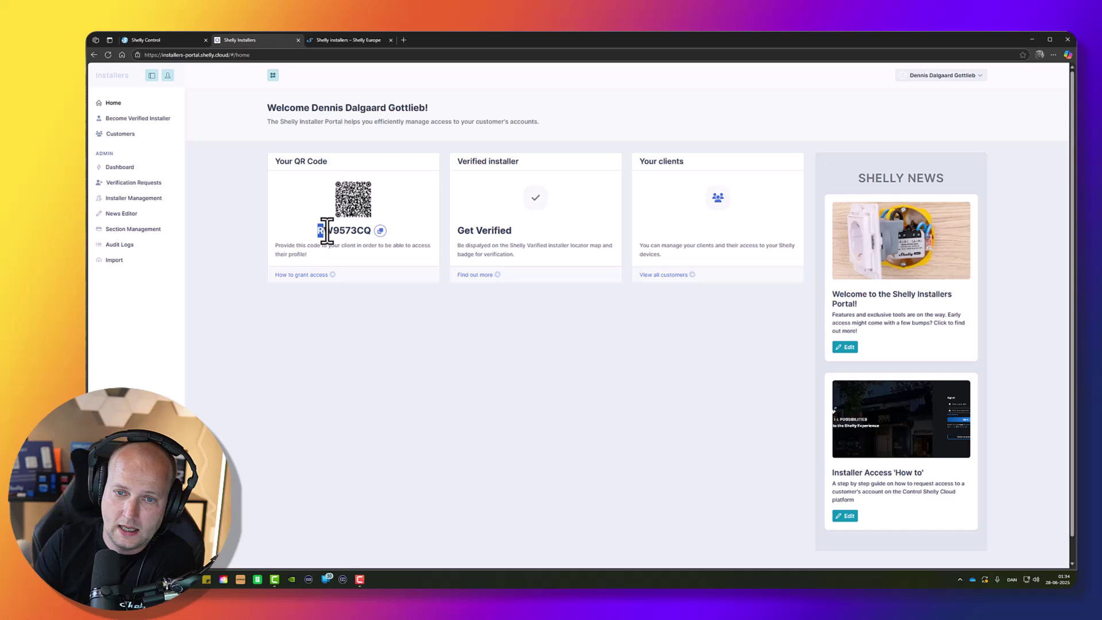
# - Copy the installer code from the portal home page and check it against the handover PDF
pyautogui.moveTo(327, 231); pyautogui.dragTo(370, 232)
pyautogui.hotkey('ctrl', 'c')
pyautogui.click(357, 234)
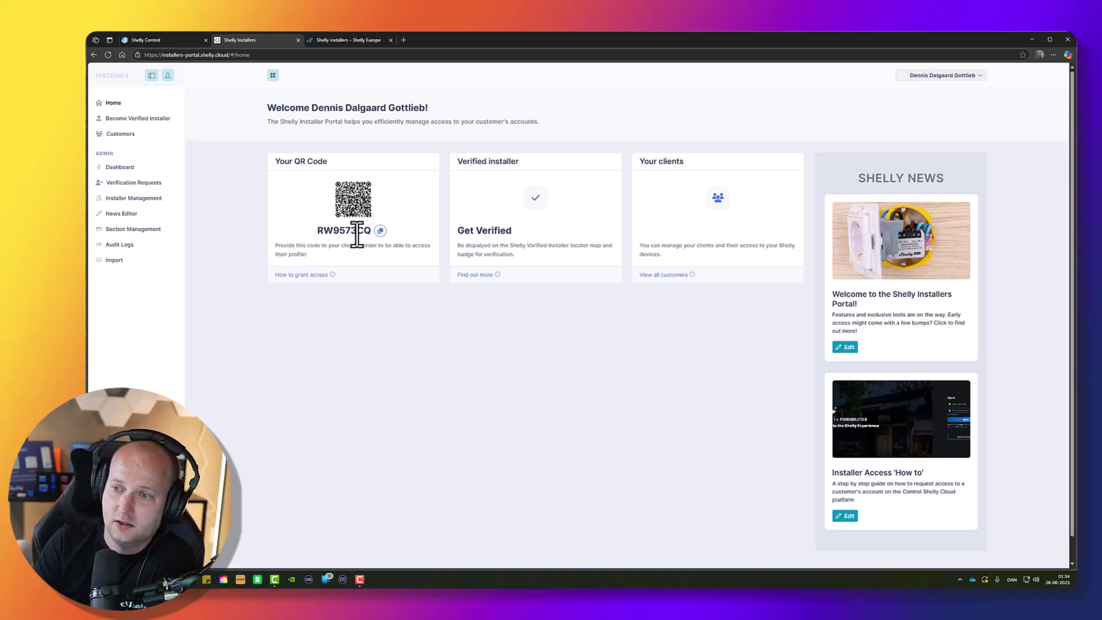
pyautogui.click(380, 230)
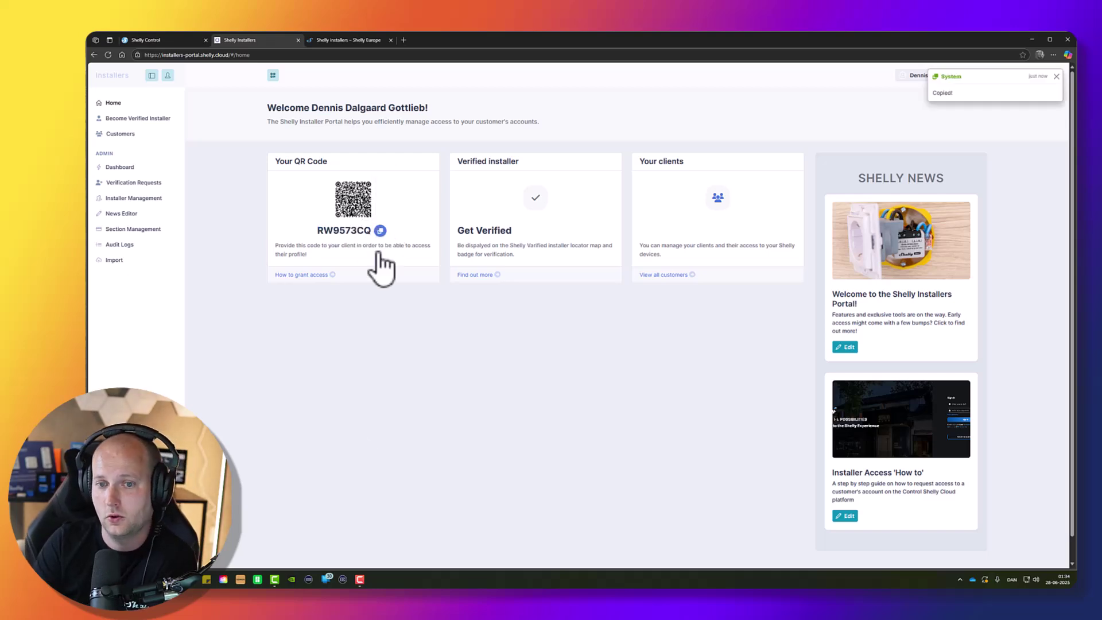
pyautogui.click(360, 579)
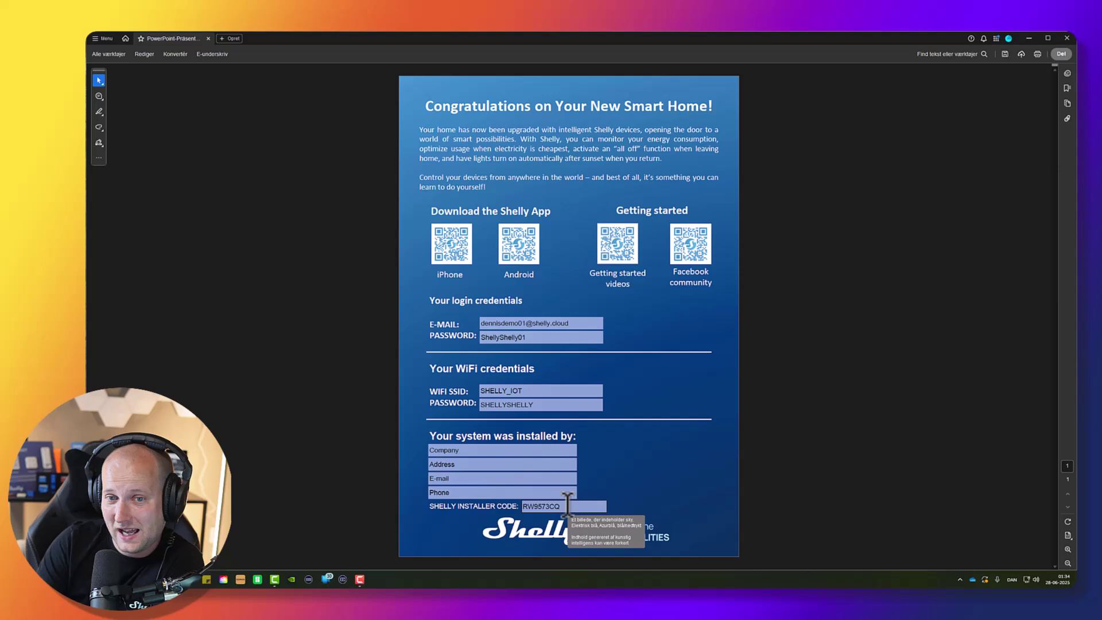
pyautogui.hotkey('alt', 'Tab')
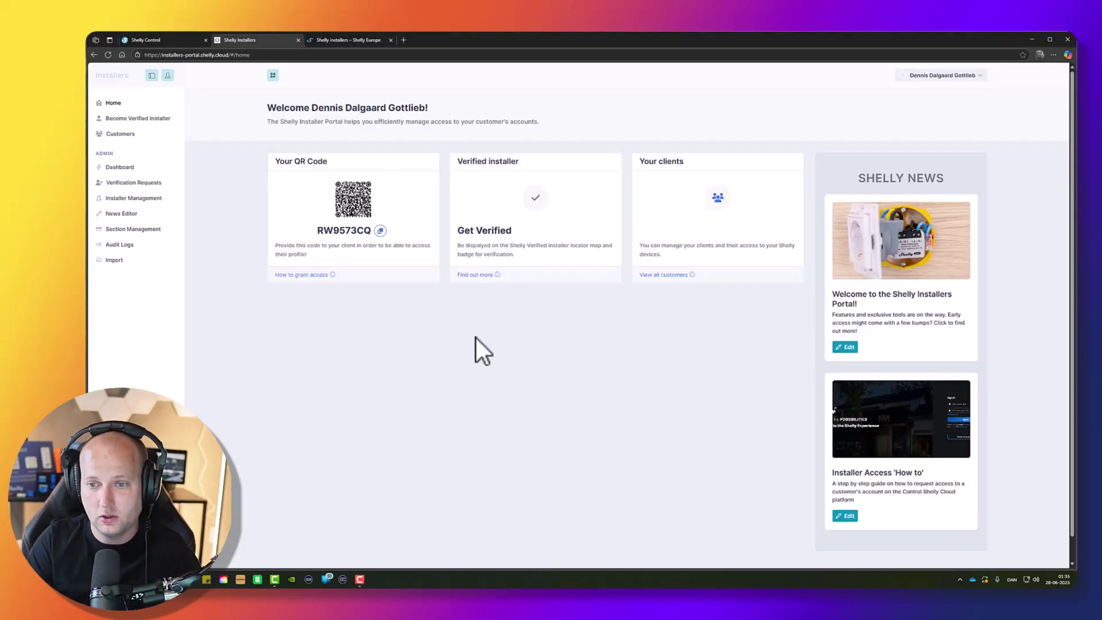
# - Paste the copied installer code under Grant installer access and grant it 1 Month of access
pyautogui.click(183, 40)
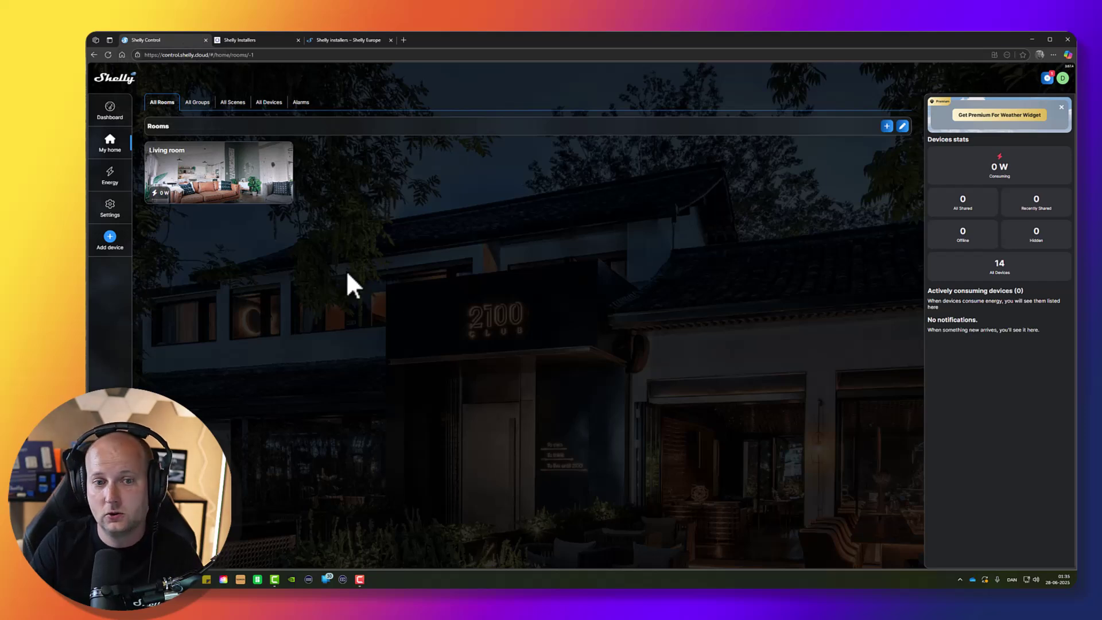
pyautogui.click(119, 212)
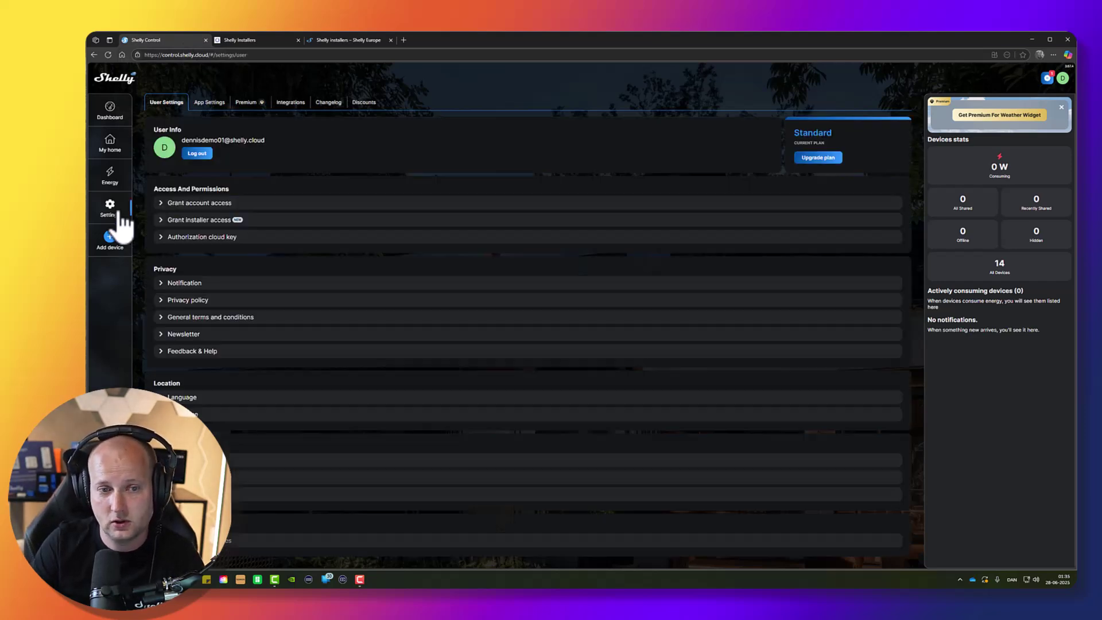
pyautogui.click(190, 221)
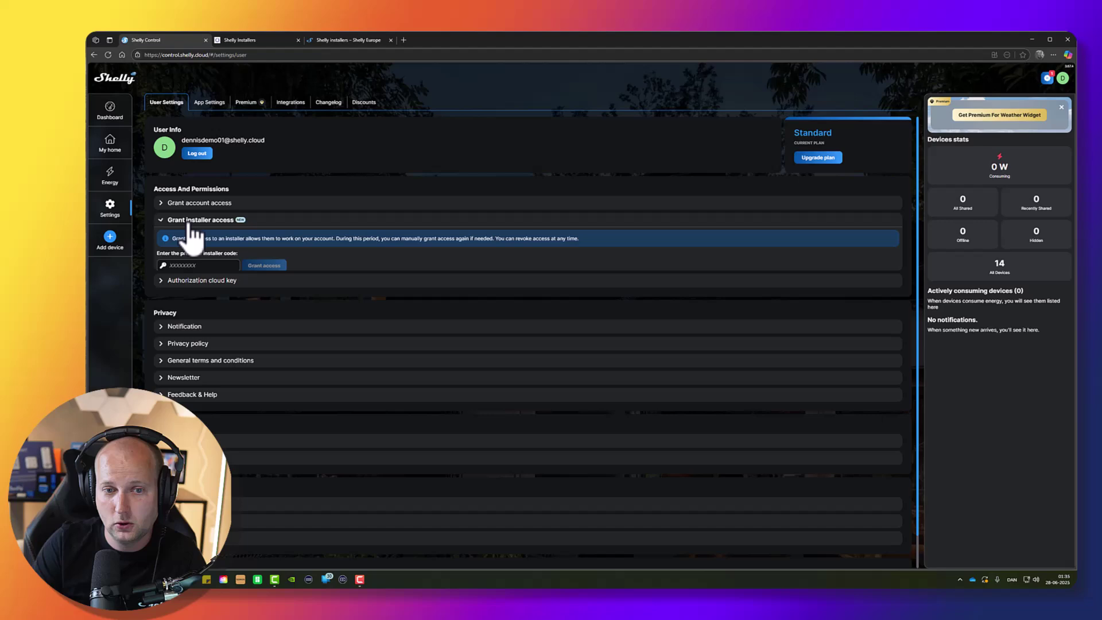
pyautogui.click(196, 266)
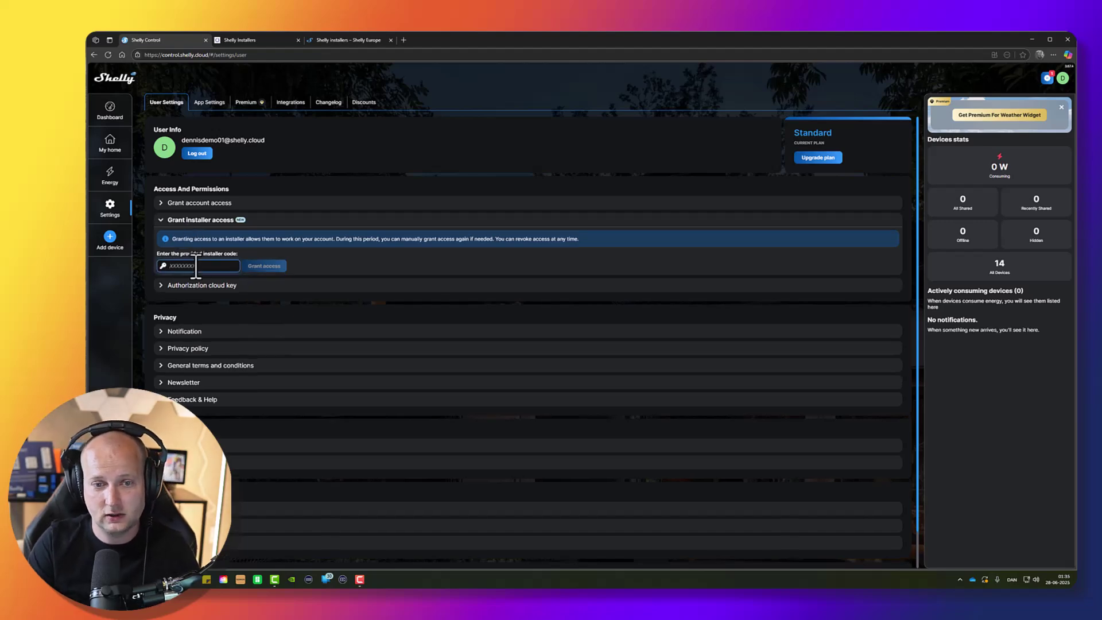
pyautogui.hotkey('ctrl', 'v')
pyautogui.click(266, 266)
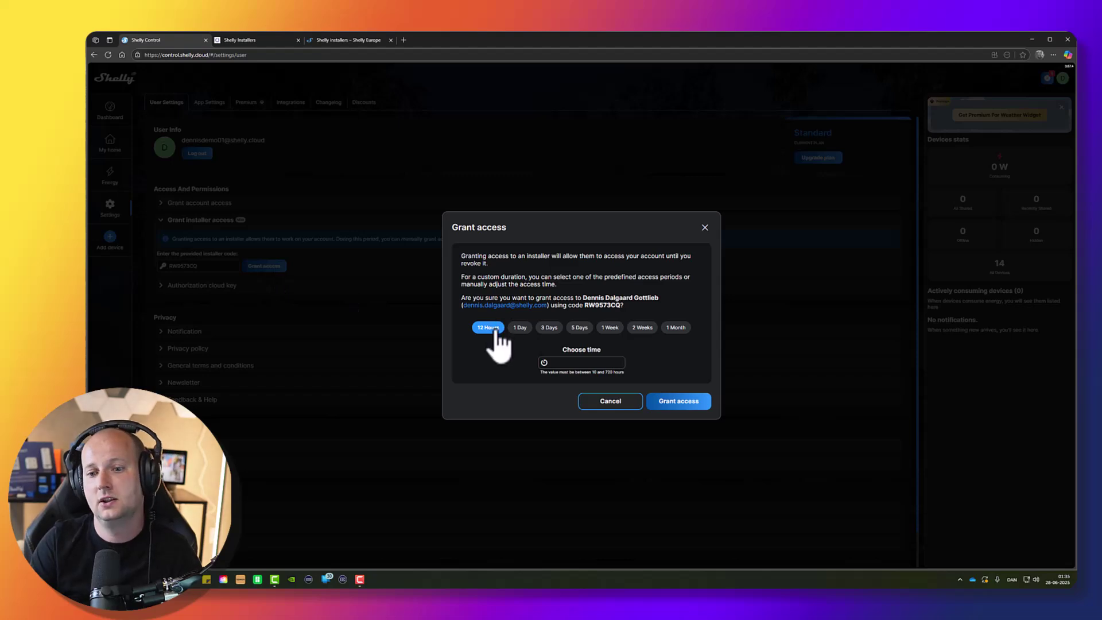
pyautogui.click(676, 328)
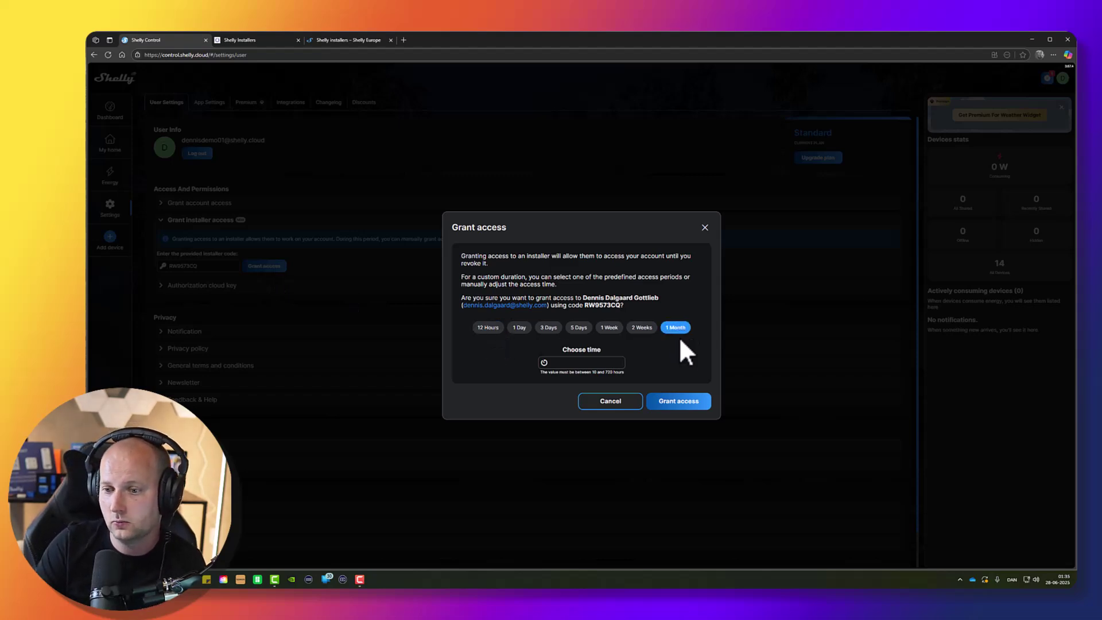
pyautogui.click(692, 404)
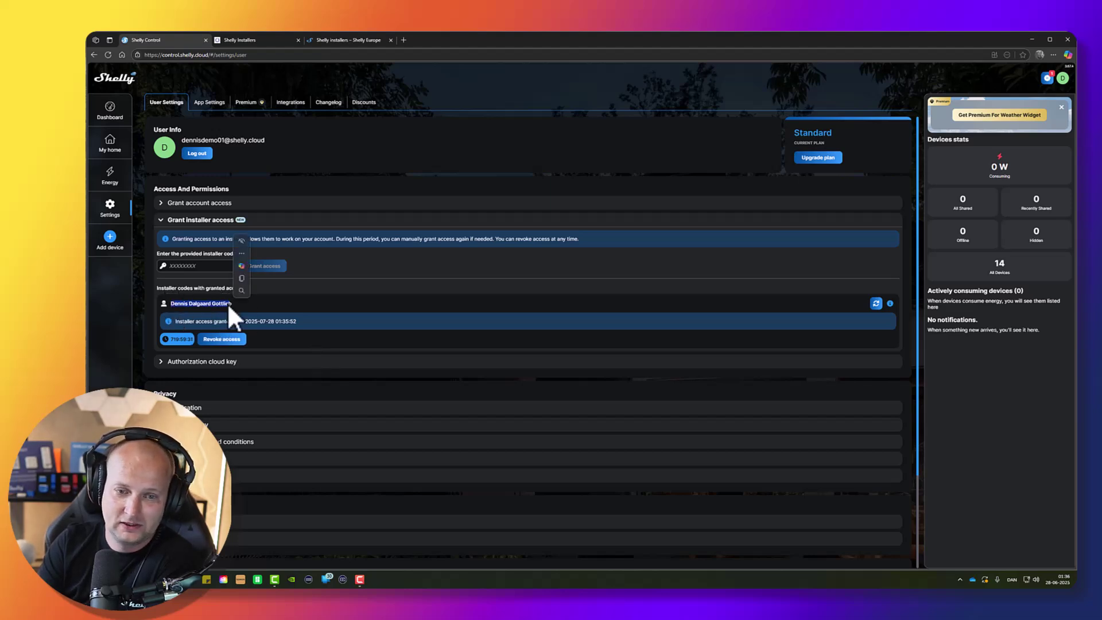
# - View the granted installer's company information from its access row, then close it
pyautogui.click(890, 304)
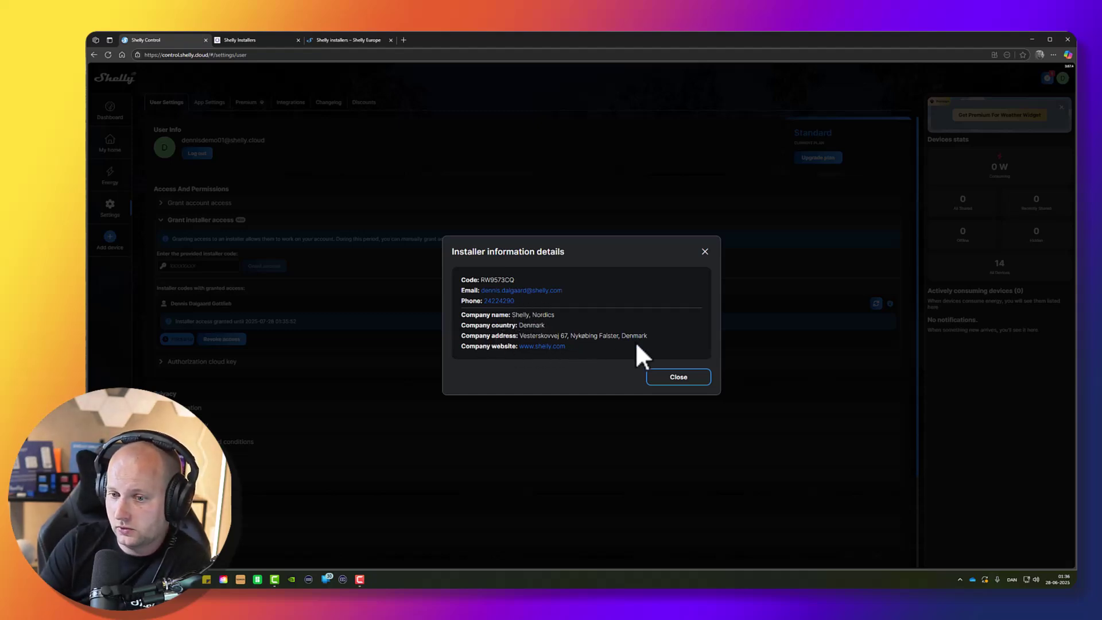
pyautogui.click(679, 379)
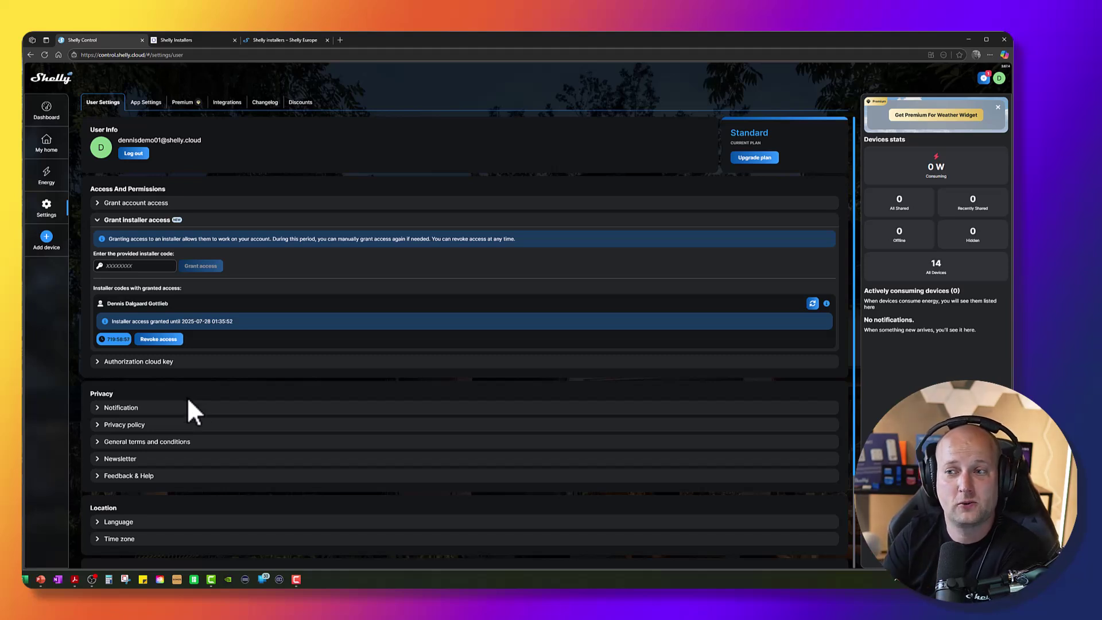
# - Expand Change email under Edit User Info and click into the New email field, leaving it empty
pyautogui.scroll(-2, 185, 390)
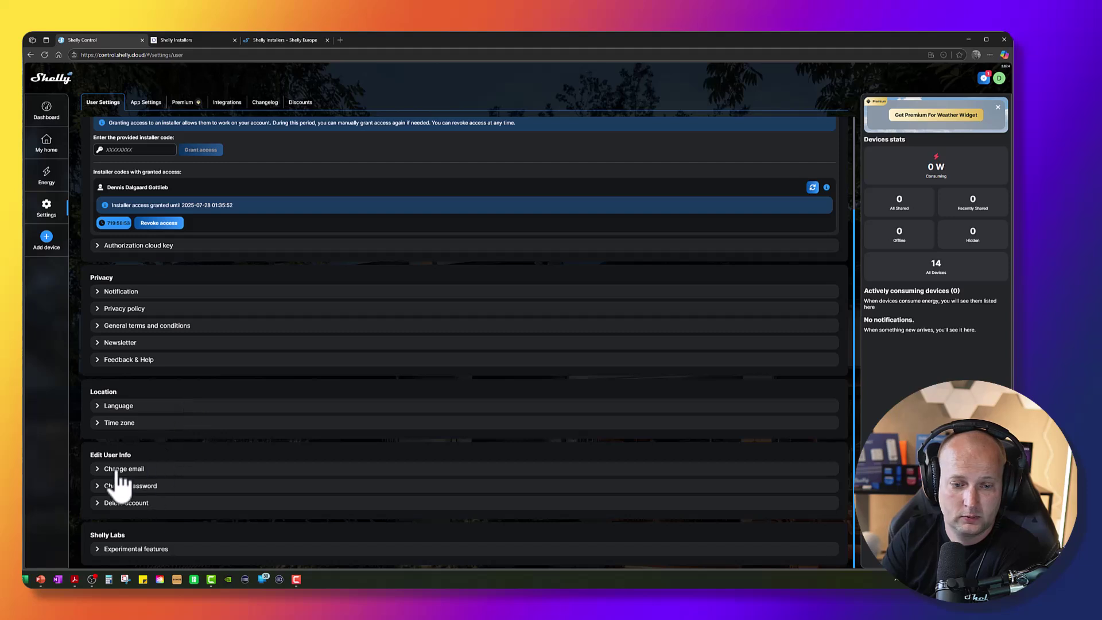
pyautogui.click(126, 469)
pyautogui.click(137, 485)
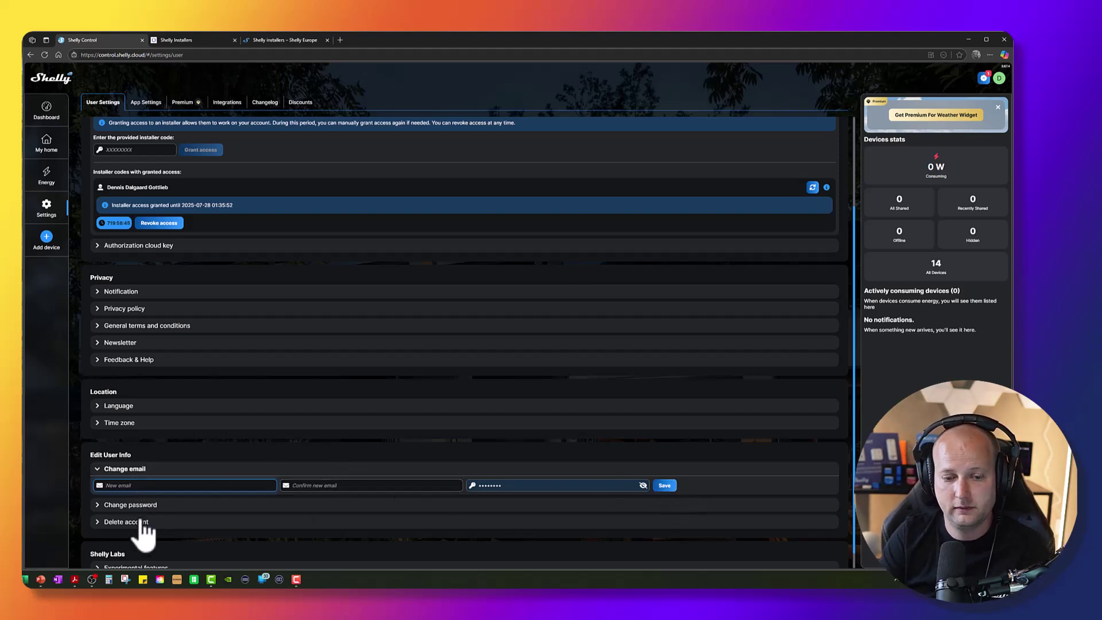
pyautogui.click(86, 474)
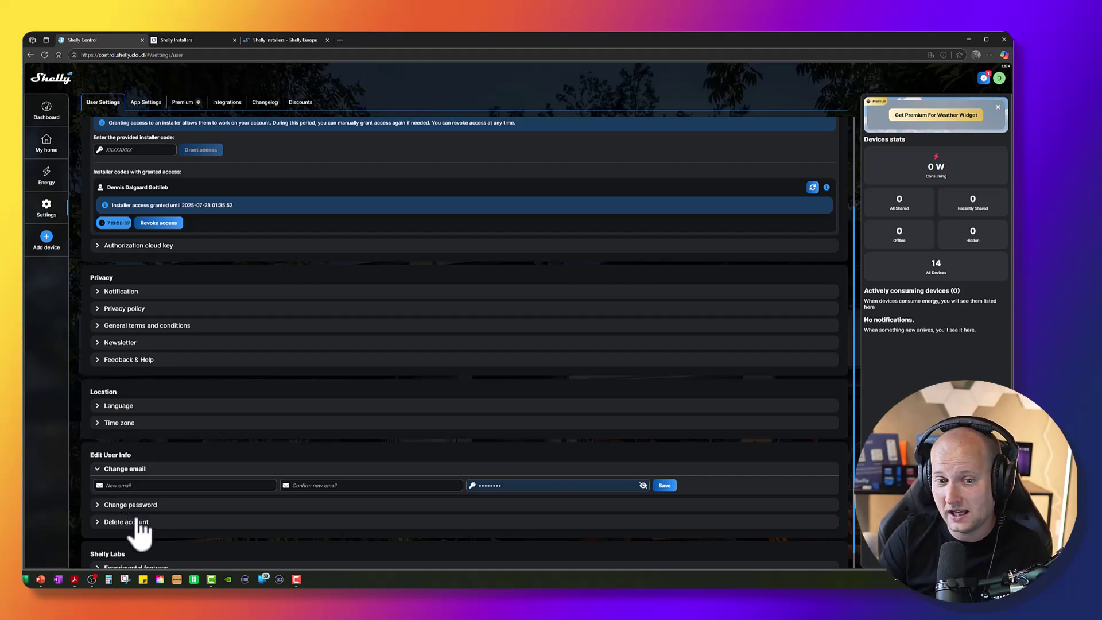
# - Switch back to the customer handover PDF in Adobe Acrobat from the taskbar
pyautogui.moveTo(45, 583)
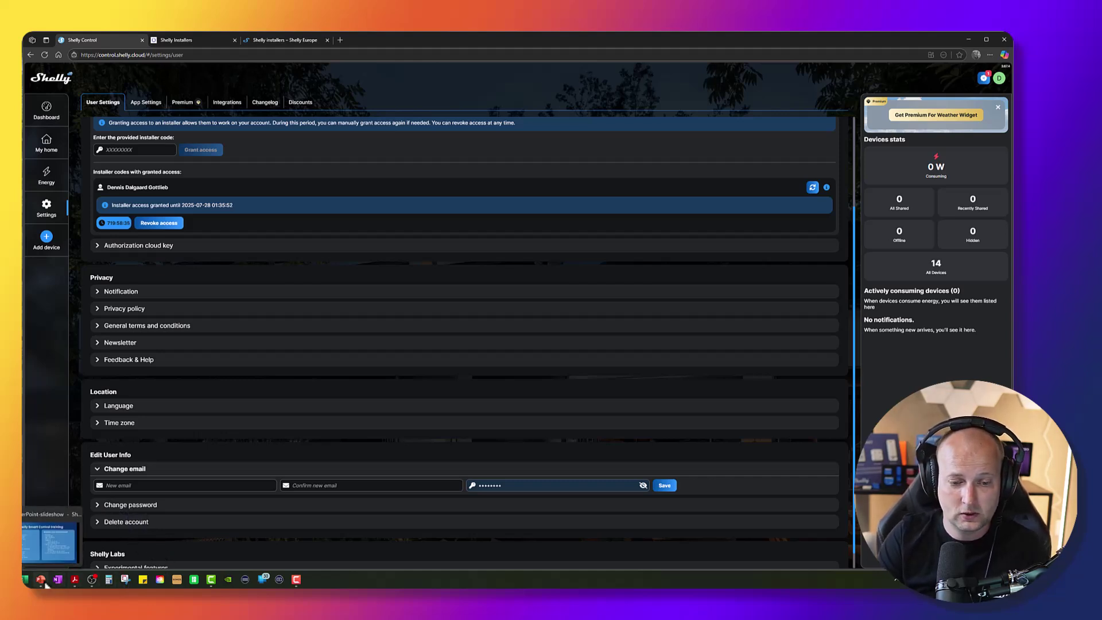
pyautogui.click(41, 583)
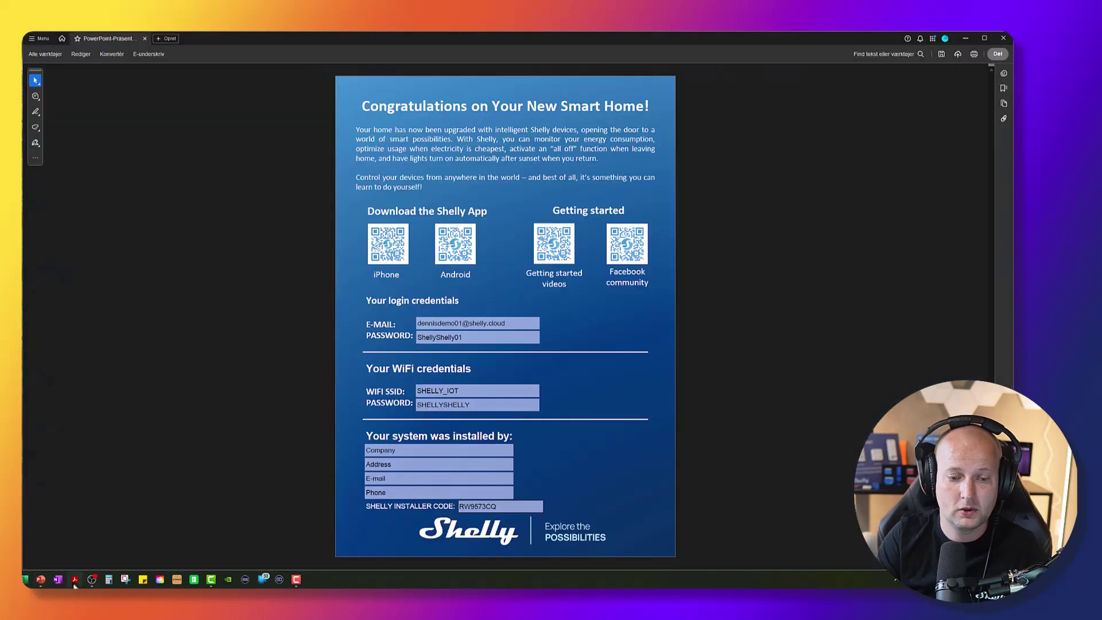